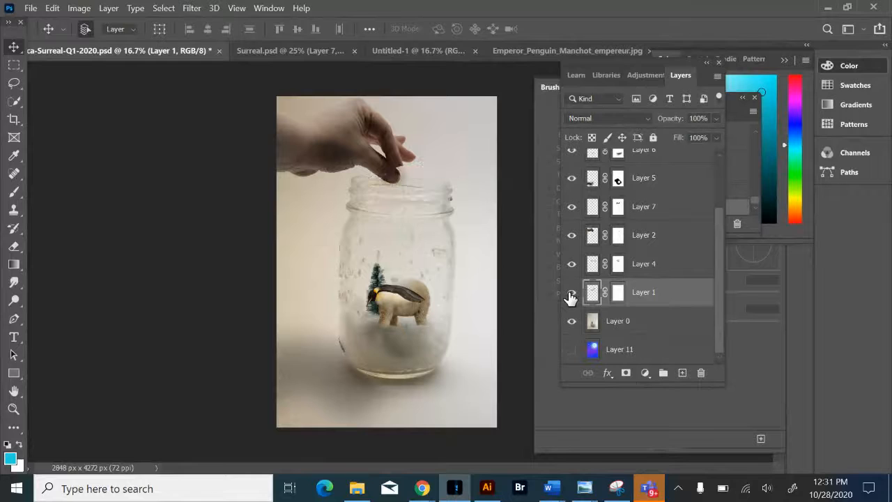
# Step: Darken the polar bear at the jar's mouth on Layer 1 with a Brightness/Contrast adjustment, setting brightness to -26
pyautogui.click(570, 294)
pyautogui.click(570, 294)
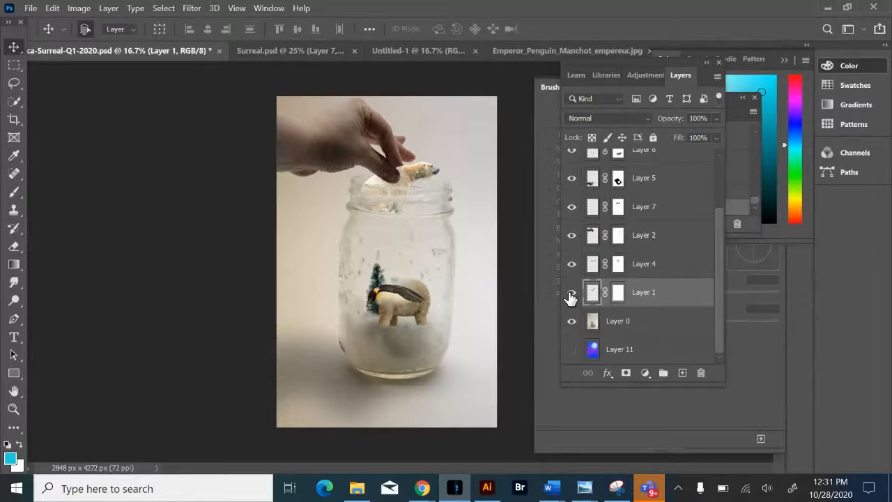
pyautogui.click(82, 8)
pyautogui.moveTo(89, 40)
pyautogui.click(244, 40)
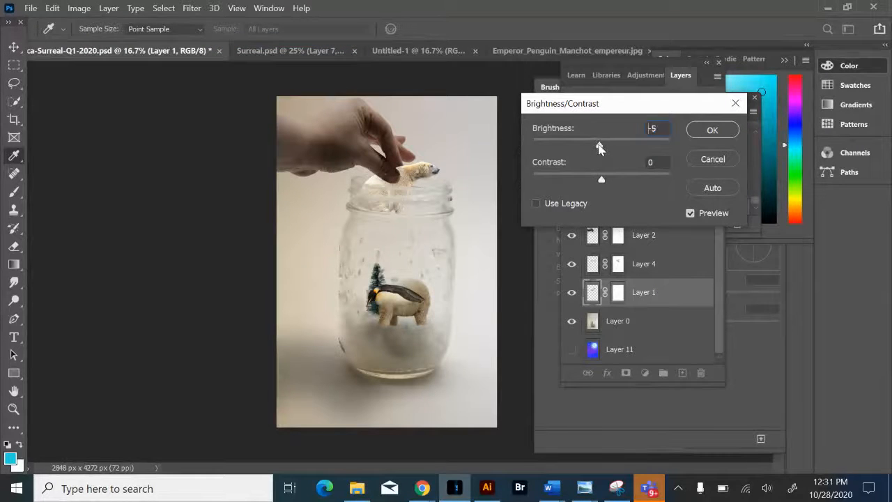
pyautogui.moveTo(600, 149); pyautogui.dragTo(591, 153)
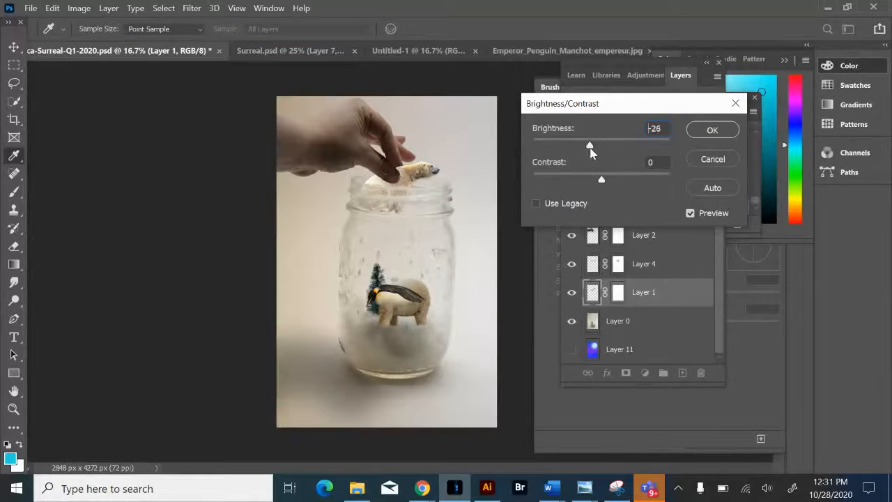
pyautogui.click(710, 131)
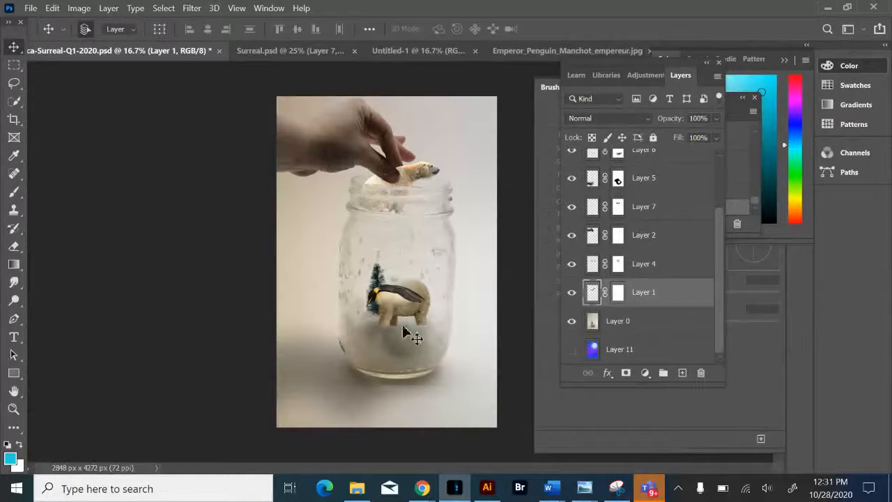
# Step: Brighten the hand on Layer 2 with a Brightness/Contrast adjustment, setting brightness to 44 and lowering the contrast slightly
pyautogui.scroll(3, 629, 300)
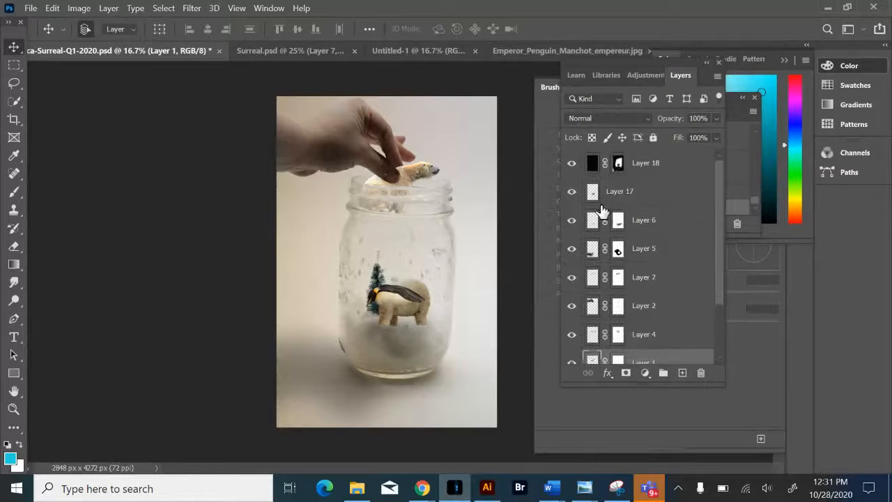
pyautogui.click(571, 305)
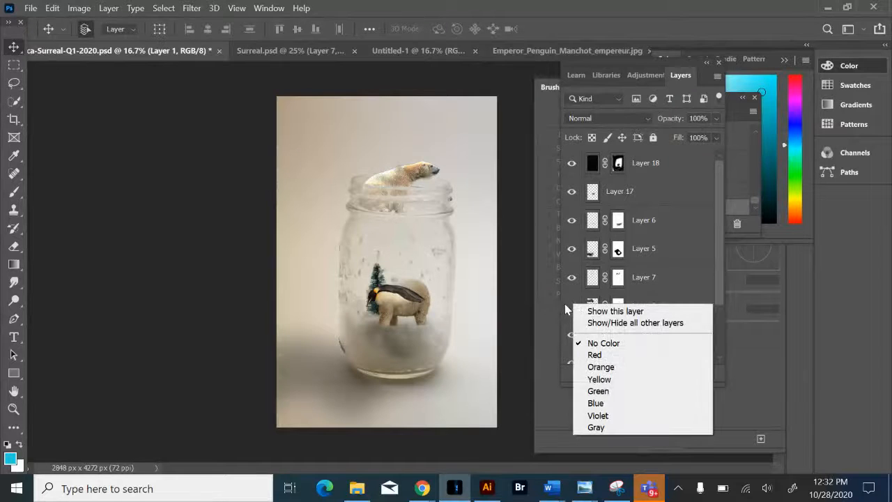
pyautogui.click(565, 310)
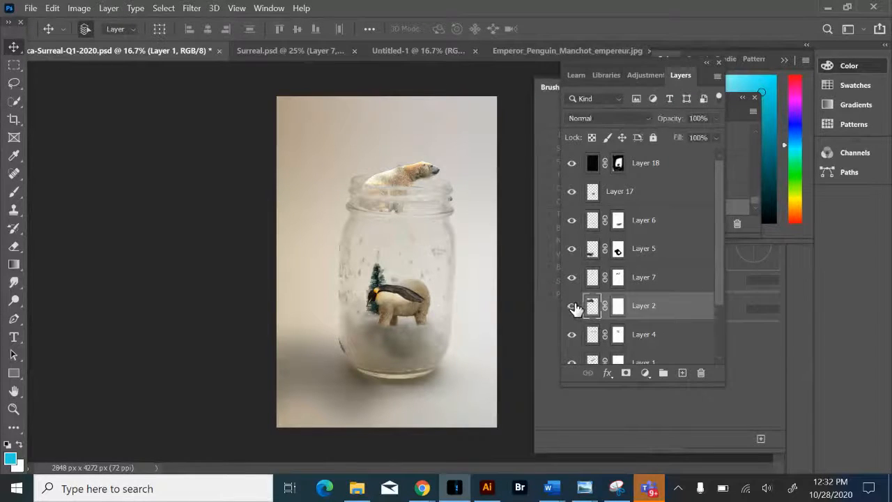
pyautogui.click(572, 306)
pyautogui.click(78, 8)
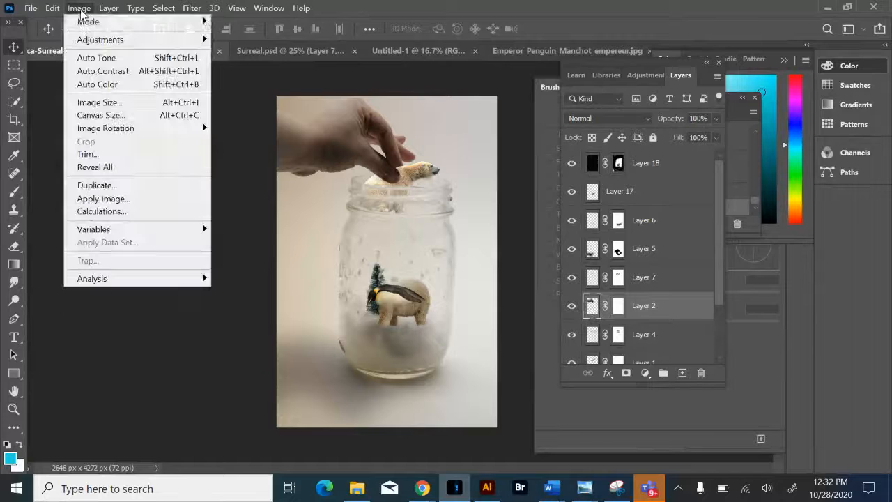
pyautogui.moveTo(90, 38)
pyautogui.click(260, 38)
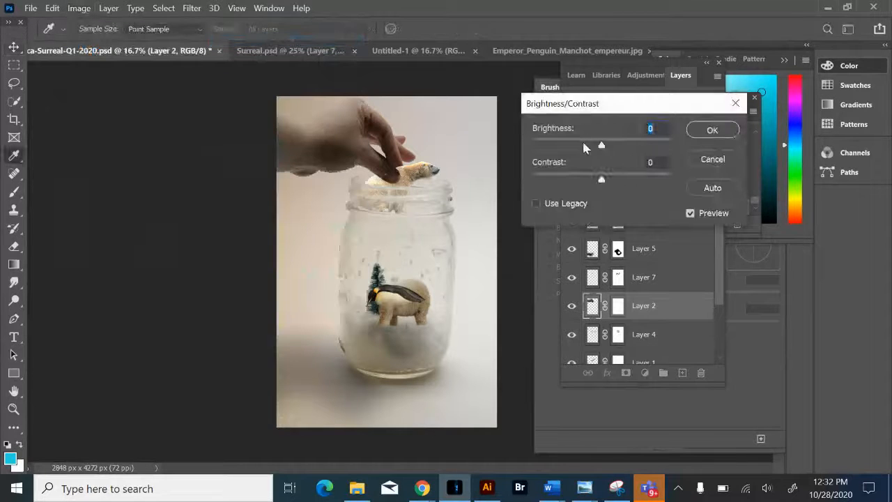
pyautogui.moveTo(601, 141); pyautogui.dragTo(622, 147)
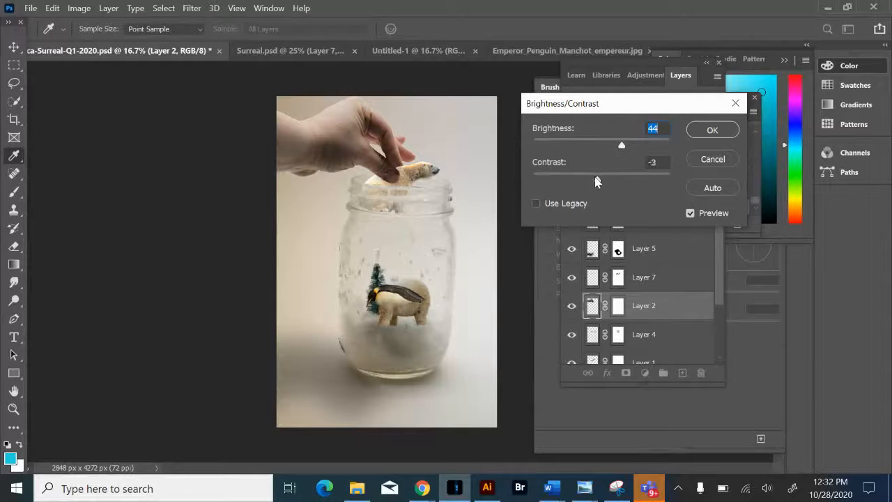
pyautogui.moveTo(596, 182)
pyautogui.mouseDown()
pyautogui.moveTo(614, 180)
pyautogui.moveTo(599, 182)
pyautogui.mouseUp()
pyautogui.click(713, 130)
pyautogui.press('v')
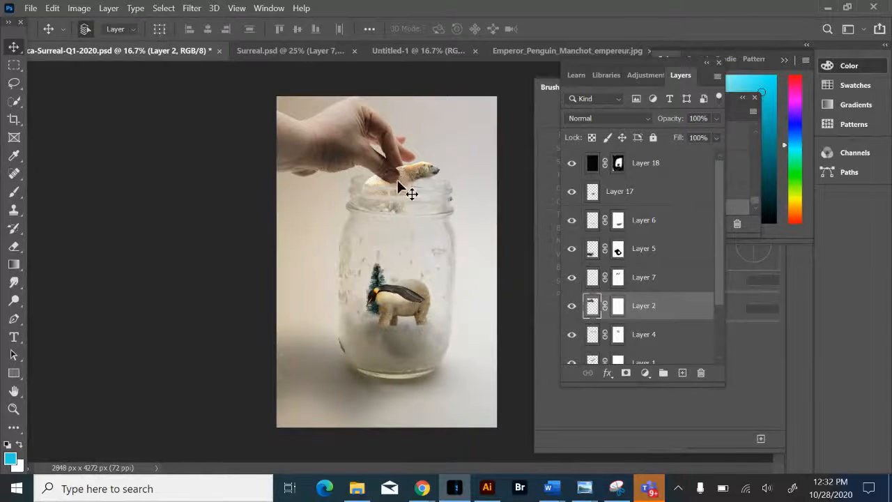
# Step: Compare the composition with Layer 4 and Layer 1 hidden and shown to identify what each layer contributes
pyautogui.click(572, 335)
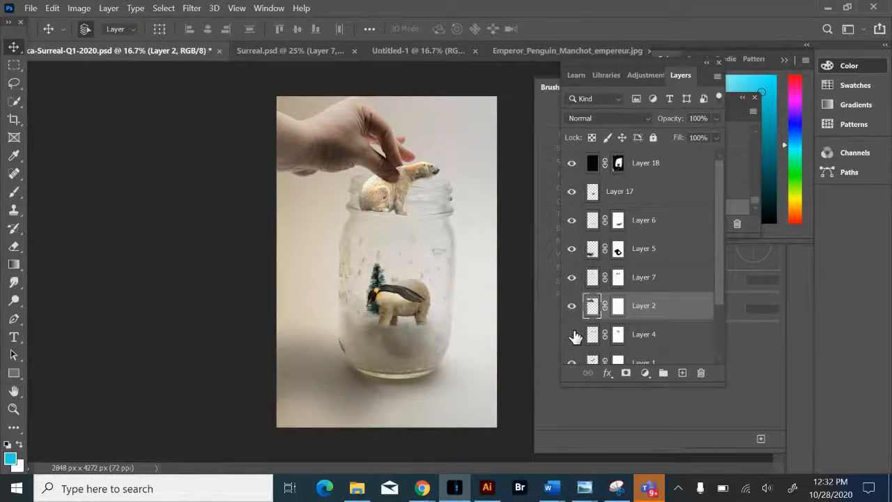
pyautogui.rightClick(575, 336)
pyautogui.click(576, 337)
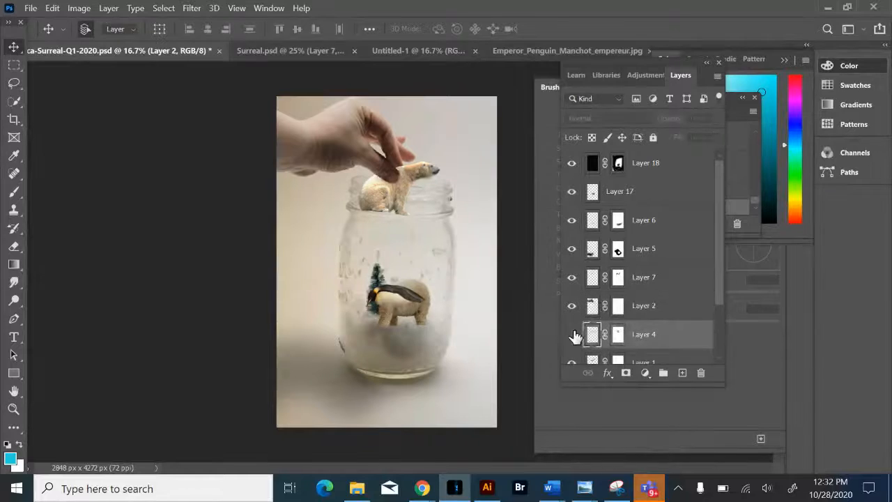
pyautogui.click(572, 336)
pyautogui.click(572, 336)
pyautogui.click(572, 336)
pyautogui.click(572, 367)
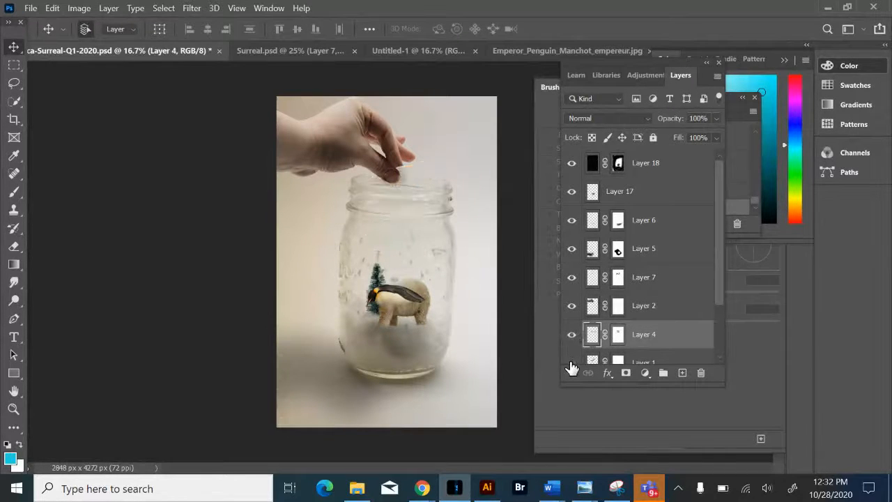
pyautogui.click(572, 367)
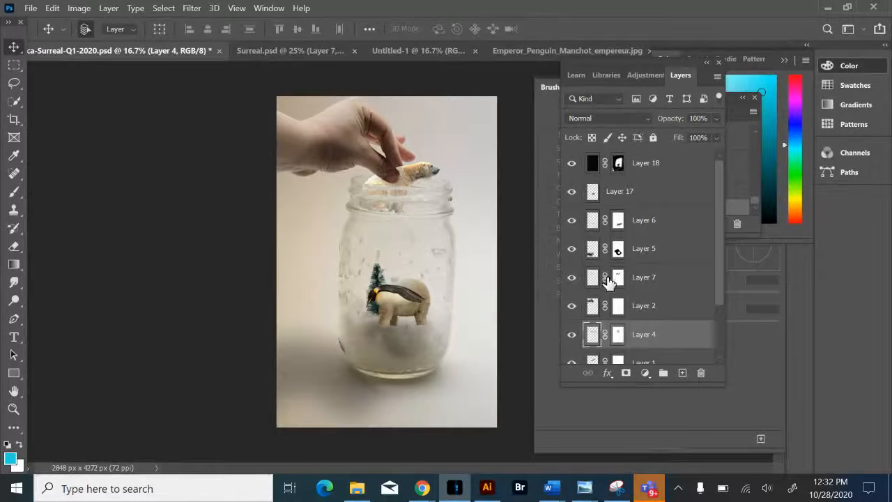
# Step: Apply Color Balance to the polar bear on Layer 1, shifting the midtones about +23 toward blue and slightly toward cyan and magenta
pyautogui.click(592, 362)
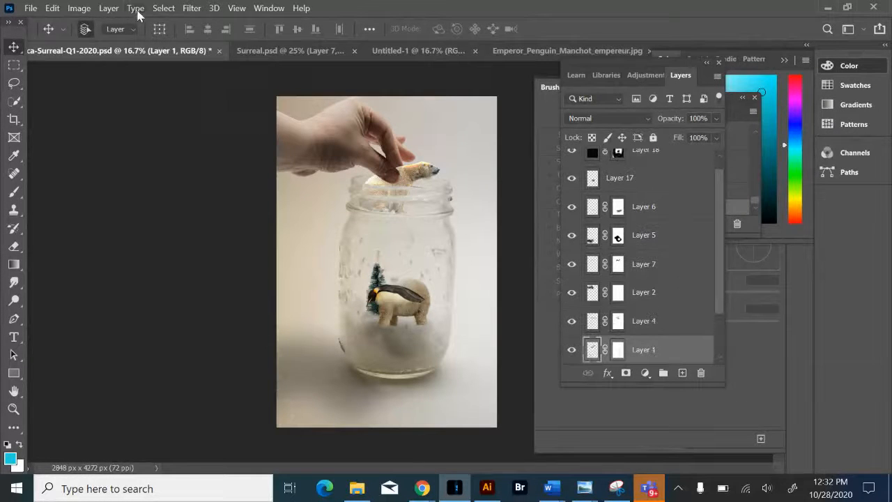
pyautogui.click(82, 8)
pyautogui.moveTo(89, 36)
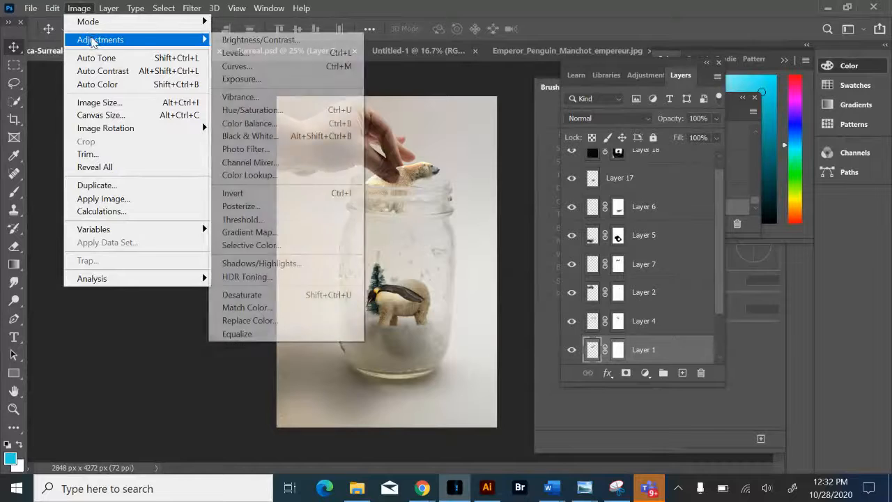
pyautogui.click(289, 123)
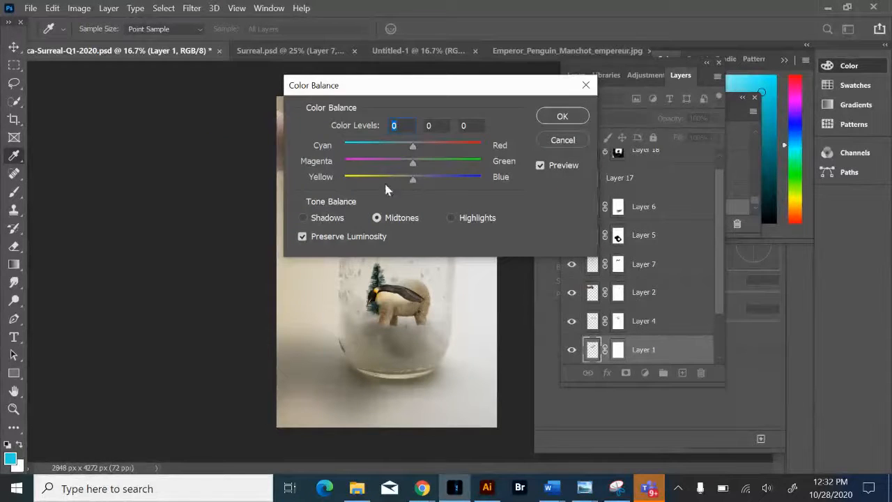
pyautogui.moveTo(442, 96); pyautogui.dragTo(635, 76)
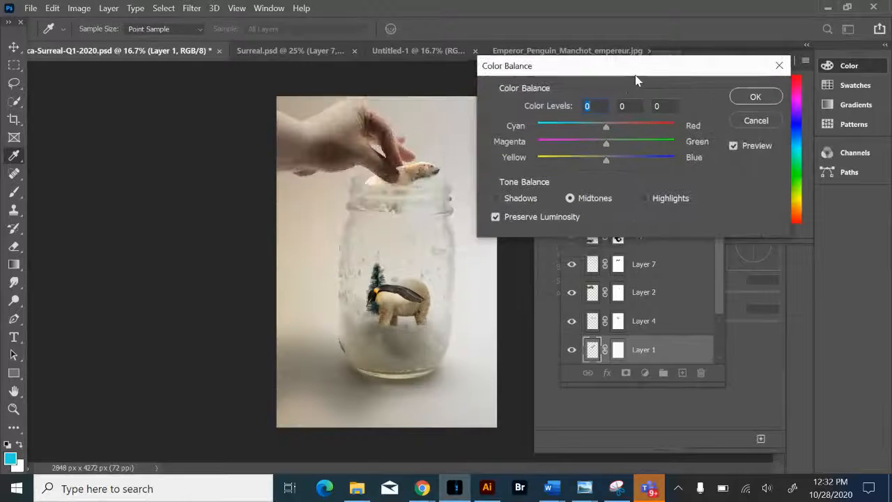
pyautogui.moveTo(609, 163); pyautogui.dragTo(647, 164)
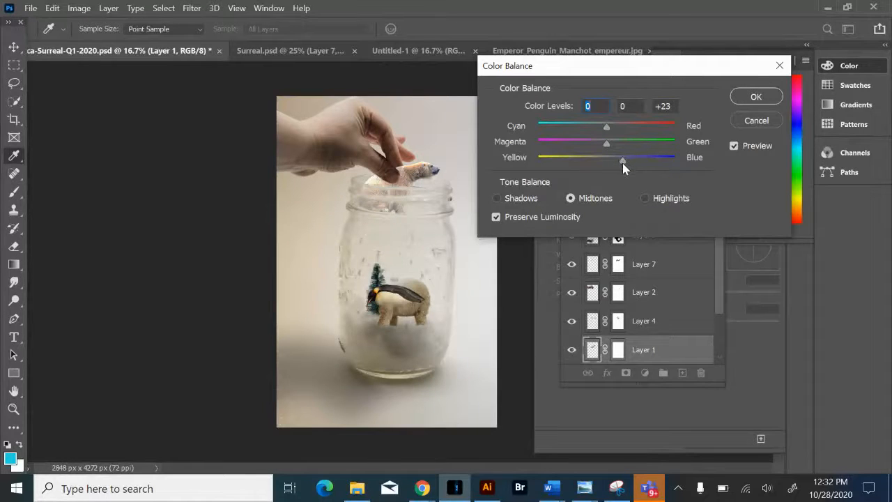
pyautogui.click(625, 167)
pyautogui.moveTo(608, 129); pyautogui.dragTo(591, 149)
pyautogui.click(599, 144)
pyautogui.click(756, 96)
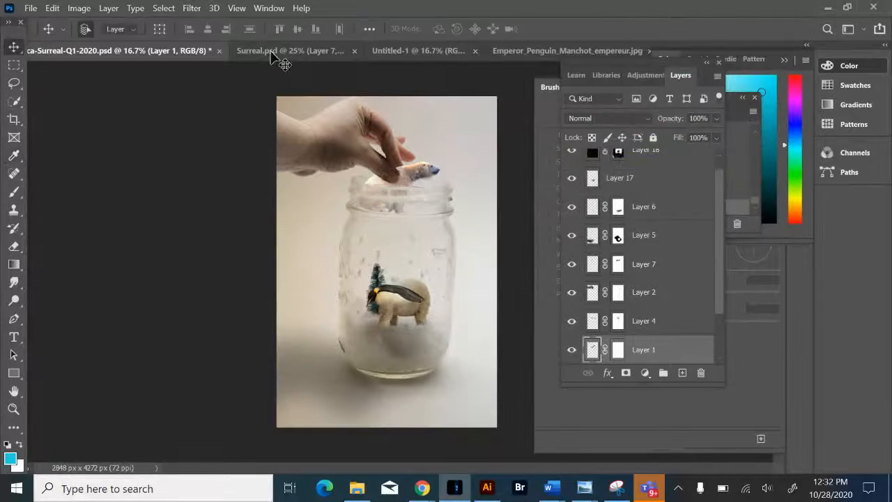
# Step: Adjust Hue/Saturation of the polar bear on Layer 1 to hue +20 and saturation -42
pyautogui.click(79, 7)
pyautogui.moveTo(105, 40)
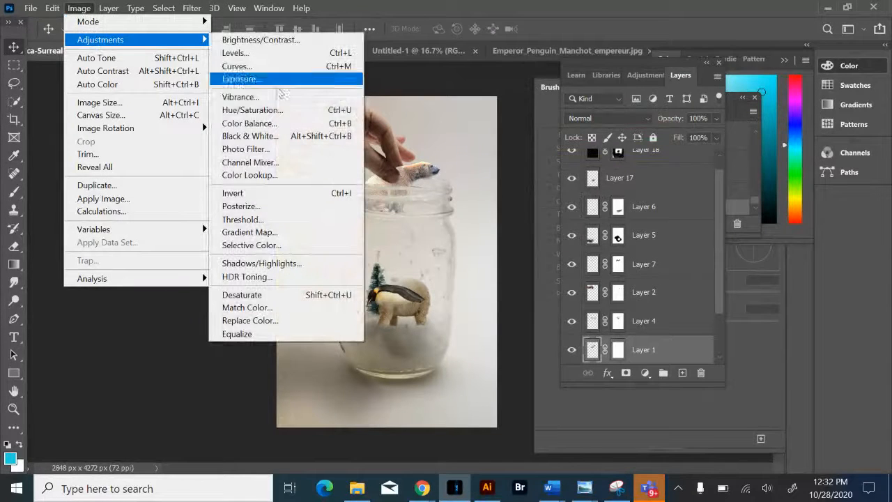
pyautogui.click(300, 111)
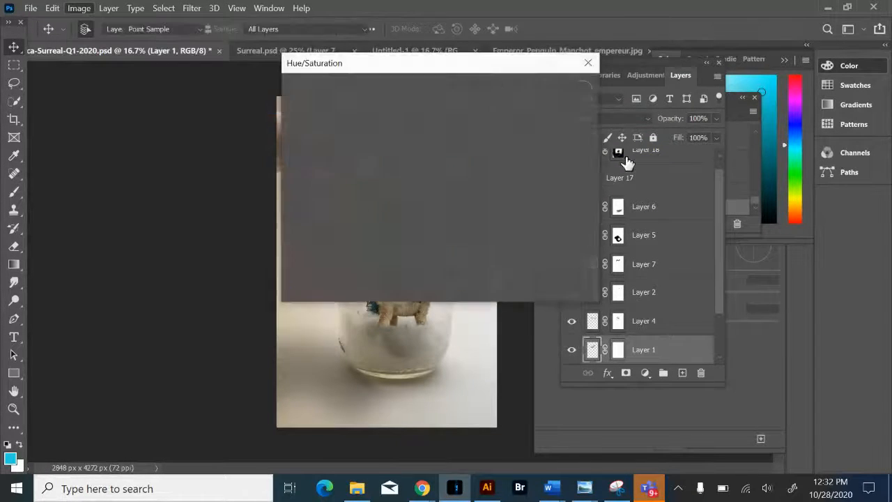
pyautogui.moveTo(385, 65)
pyautogui.mouseDown()
pyautogui.moveTo(744, 63)
pyautogui.moveTo(701, 58)
pyautogui.mouseUp()
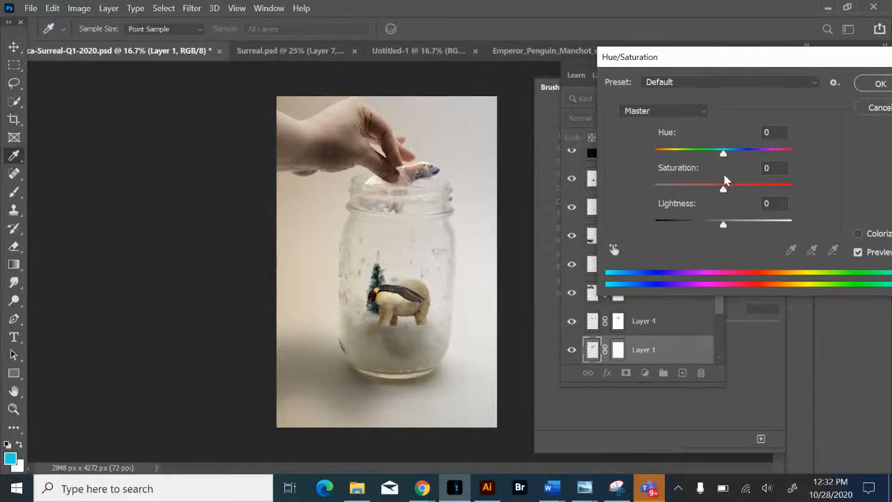
pyautogui.moveTo(724, 193); pyautogui.dragTo(696, 195)
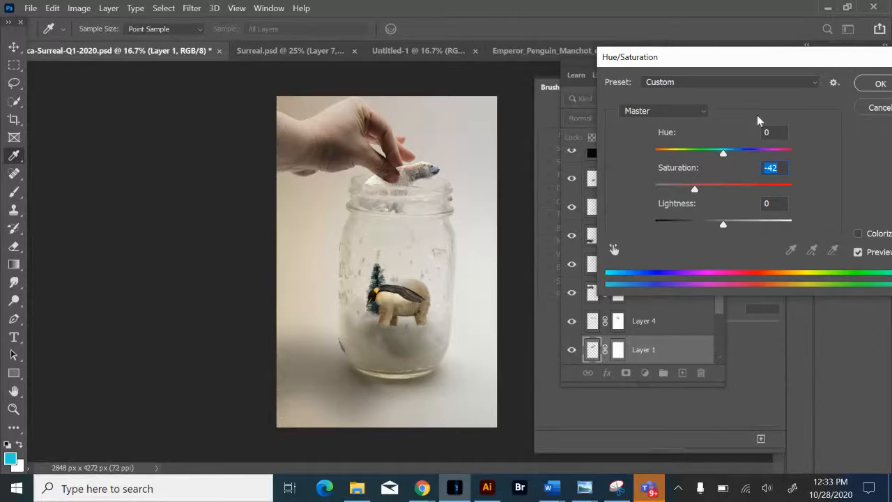
pyautogui.moveTo(724, 153)
pyautogui.mouseDown()
pyautogui.moveTo(702, 158)
pyautogui.moveTo(749, 155)
pyautogui.moveTo(741, 154)
pyautogui.mouseUp()
pyautogui.moveTo(811, 68); pyautogui.dragTo(762, 64)
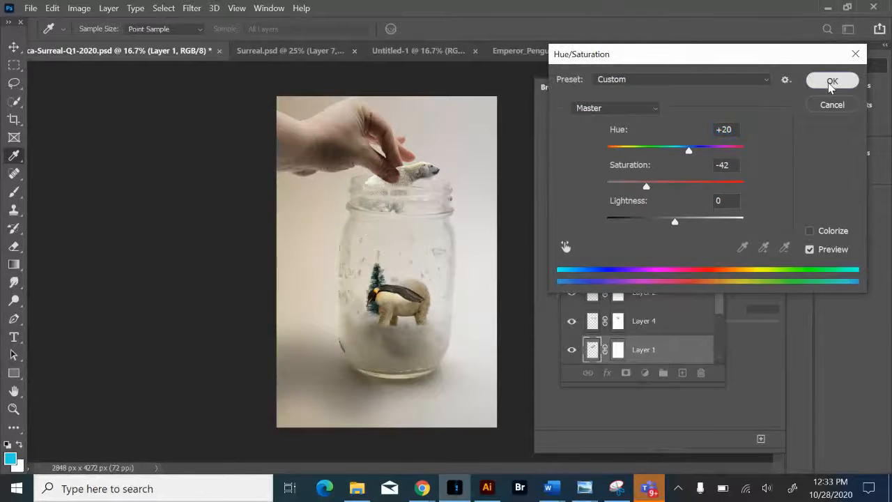
pyautogui.click(832, 83)
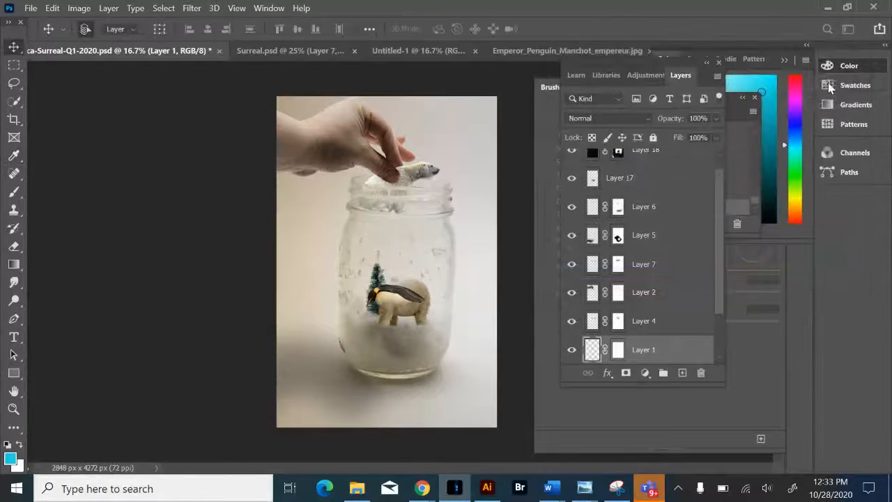
# Step: Find the penguin-bear's layer by checking layer visibility, and adjust Layer 17's Hue/Saturation to hue +12 and saturation -40
pyautogui.click(572, 322)
pyautogui.click(572, 322)
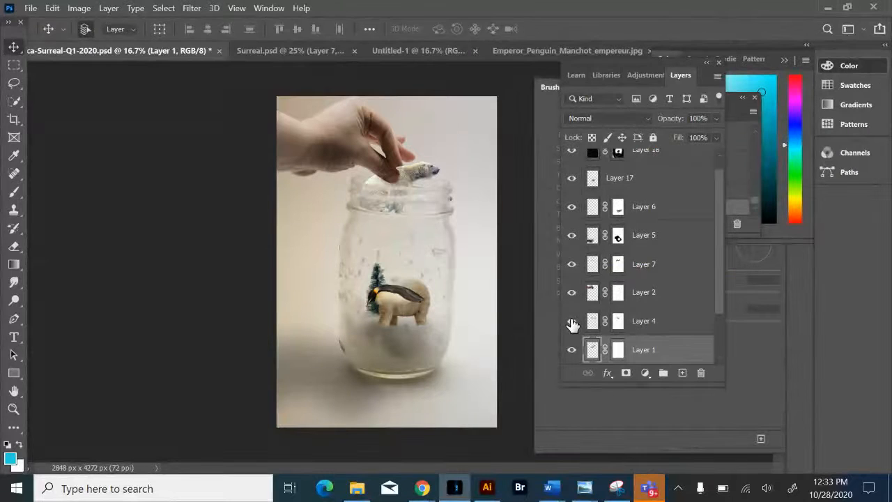
pyautogui.scroll(-2, 572, 325)
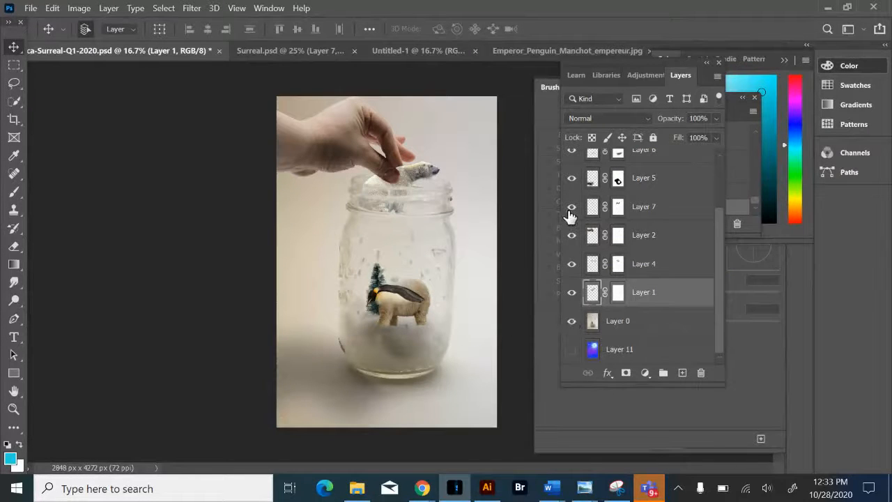
pyautogui.scroll(3, 572, 212)
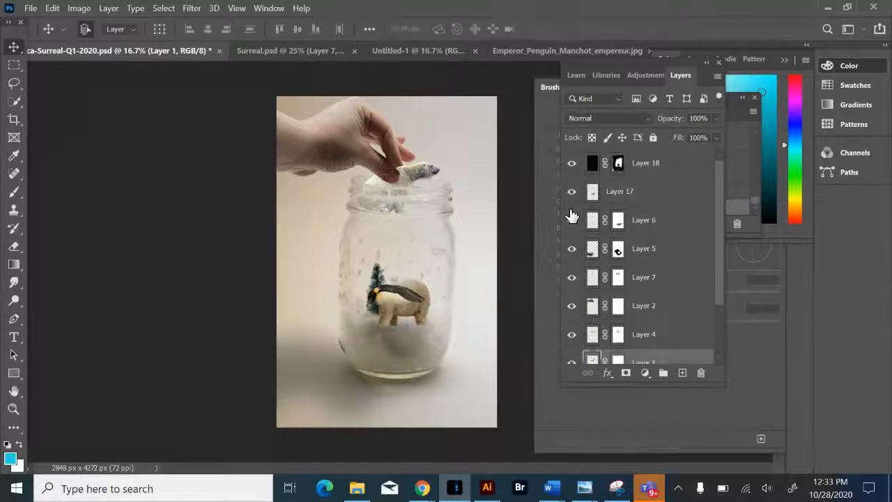
pyautogui.click(572, 191)
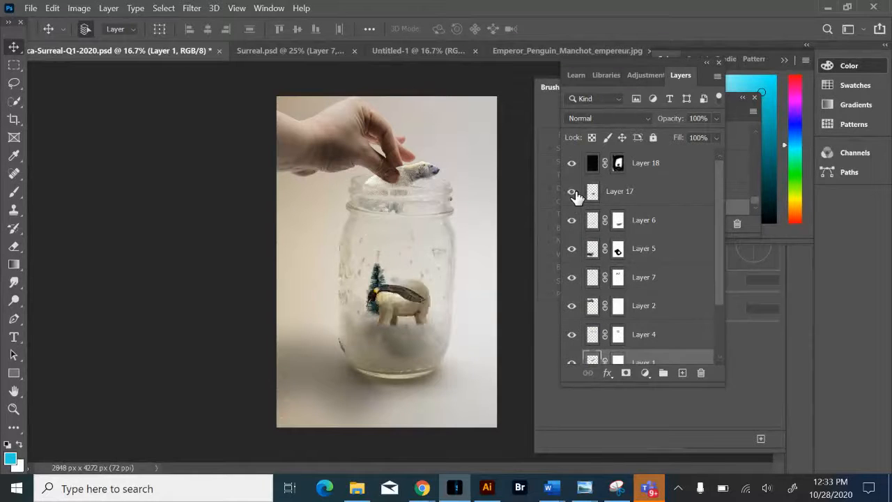
pyautogui.click(595, 194)
pyautogui.click(79, 8)
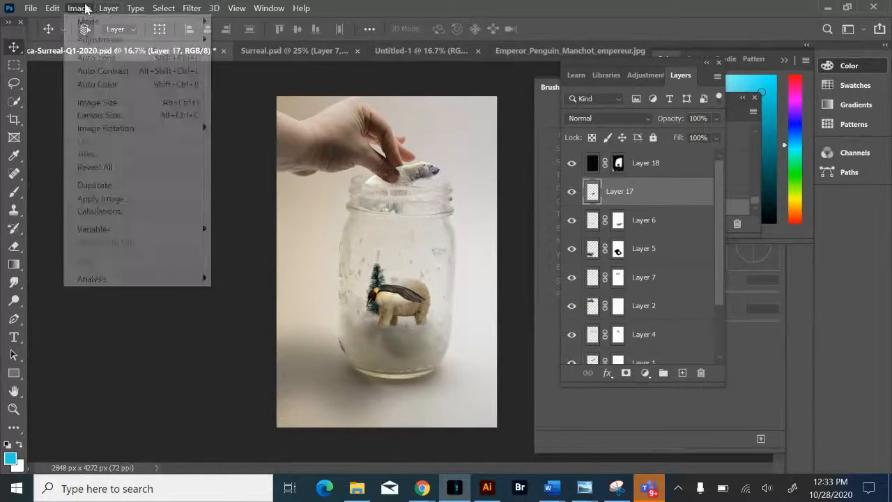
pyautogui.moveTo(97, 42)
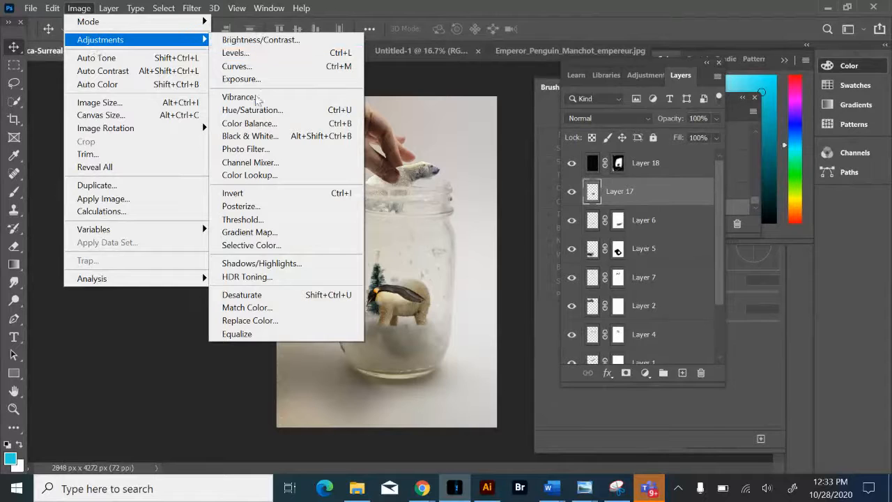
pyautogui.click(251, 110)
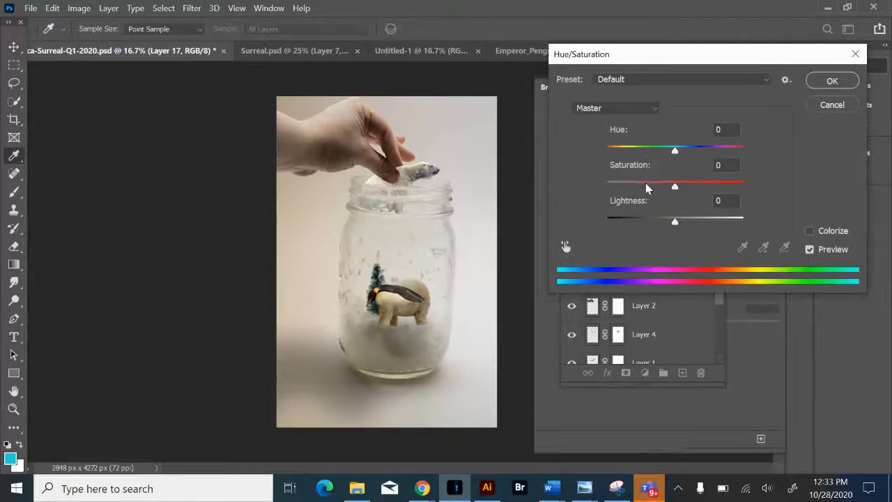
pyautogui.click(648, 185)
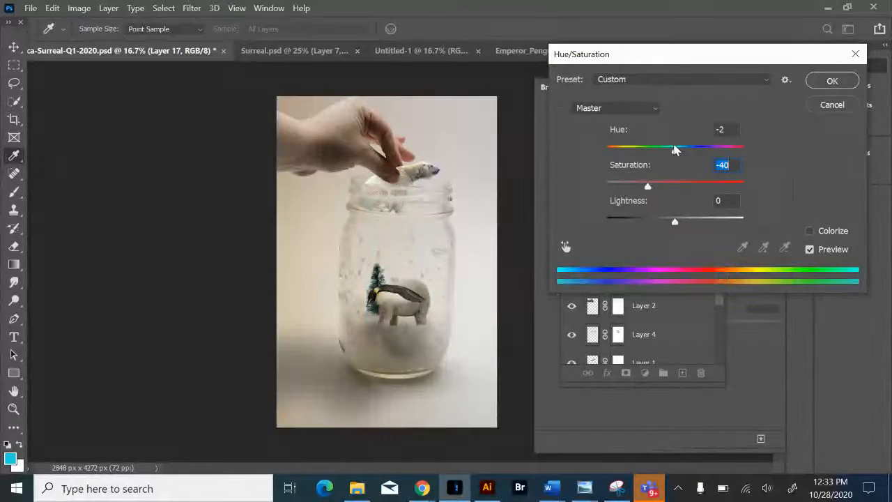
pyautogui.moveTo(675, 149)
pyautogui.mouseDown()
pyautogui.moveTo(695, 150)
pyautogui.moveTo(686, 159)
pyautogui.mouseUp()
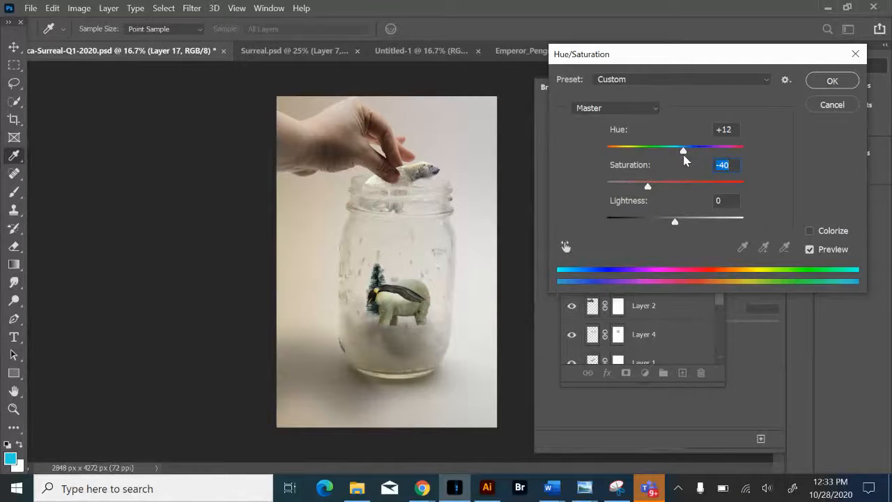
pyautogui.click(684, 161)
pyautogui.click(832, 81)
pyautogui.press('v')
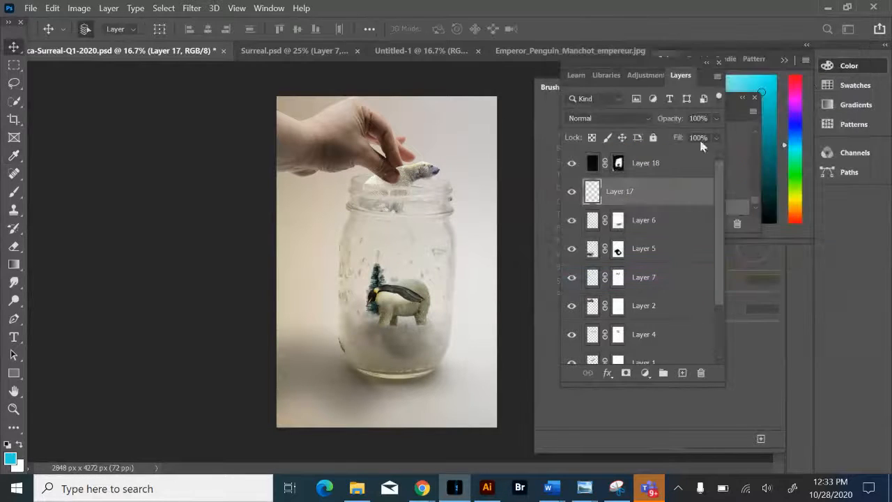
pyautogui.click(70, 9)
pyautogui.moveTo(104, 37)
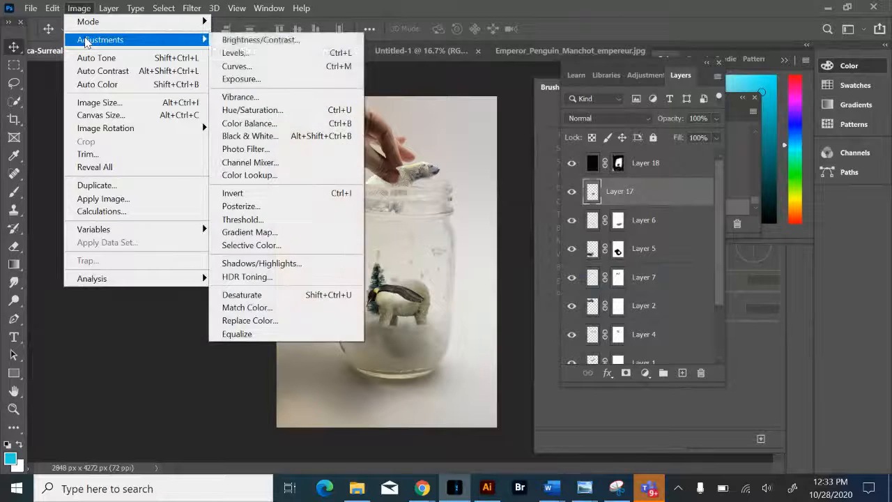
pyautogui.click(242, 48)
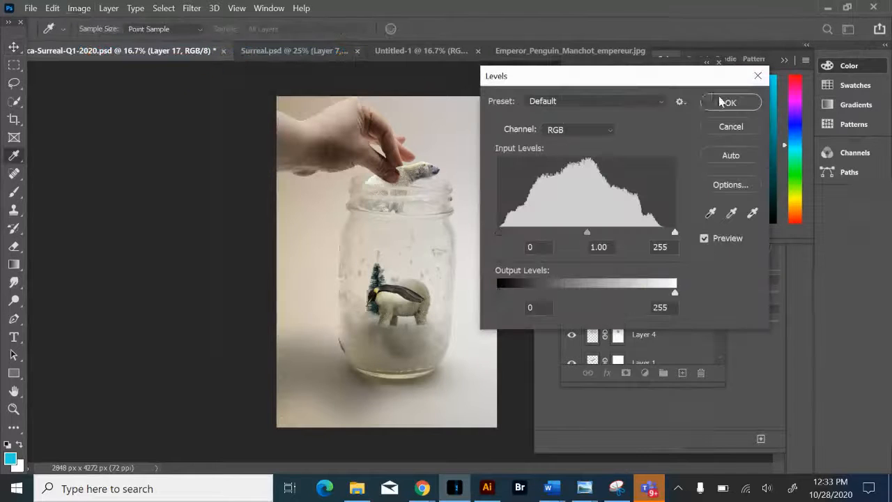
pyautogui.click(730, 100)
# Step: Brighten the penguin-bear on Layer 17 with a Brightness/Contrast adjustment, setting brightness to about 31
pyautogui.click(78, 8)
pyautogui.moveTo(98, 37)
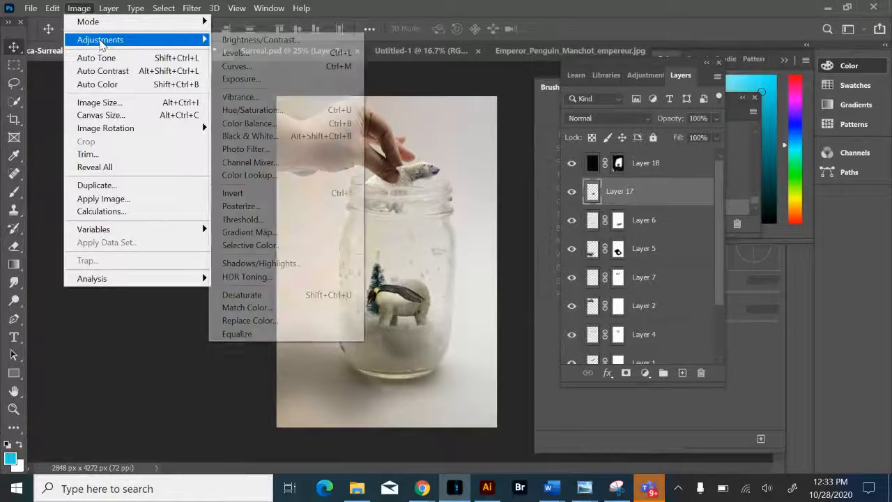
pyautogui.click(255, 36)
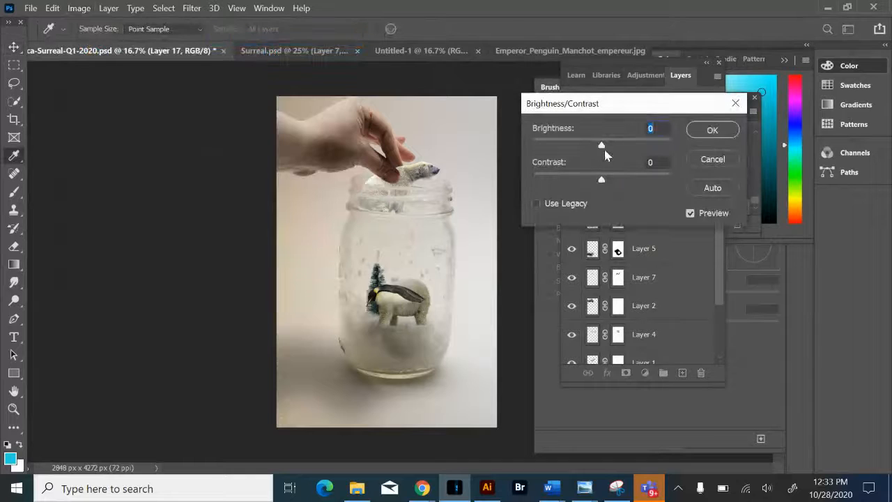
pyautogui.moveTo(610, 140); pyautogui.dragTo(621, 144)
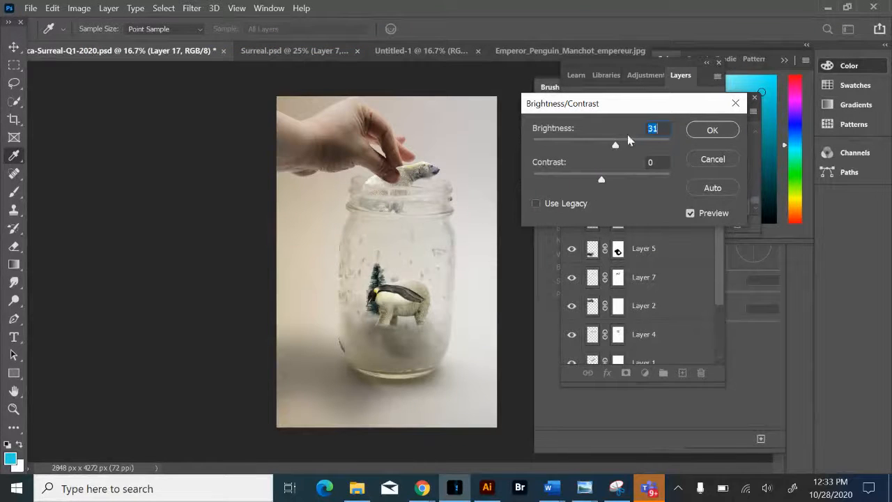
pyautogui.click(712, 130)
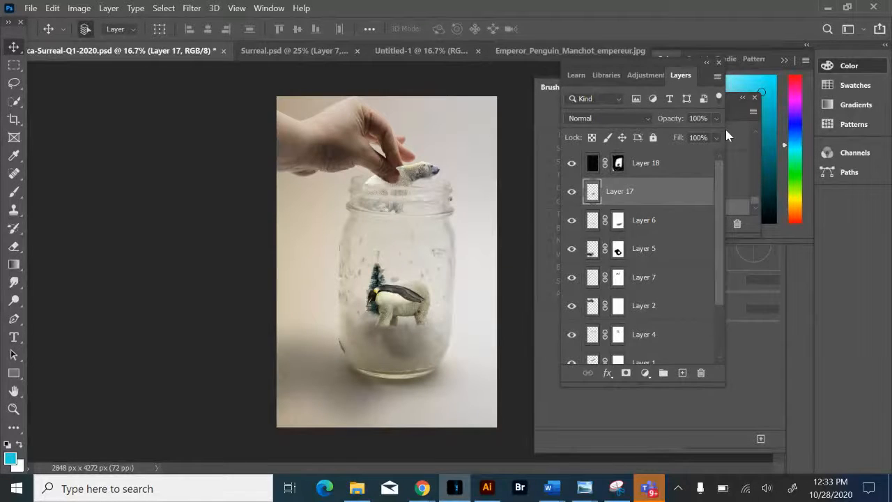
# Step: Add a Photo Filter adjustment layer above Layer 18, using the Blue filter at 32% density
pyautogui.click(658, 173)
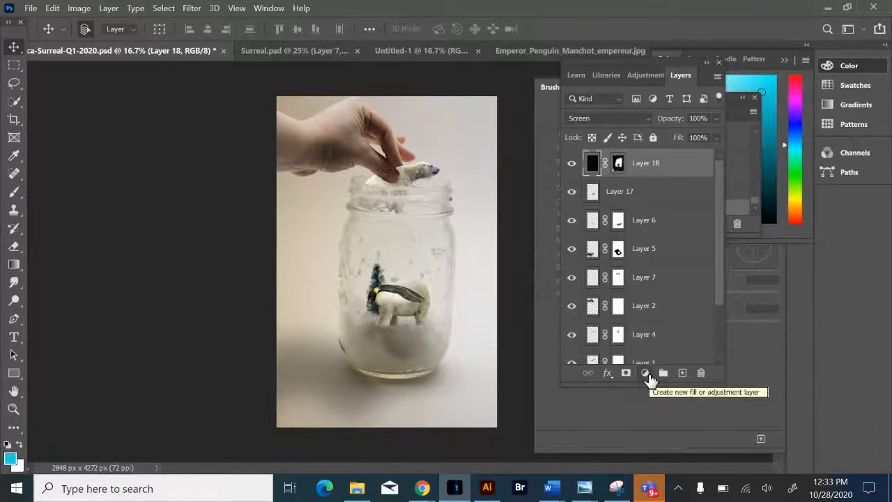
pyautogui.click(647, 374)
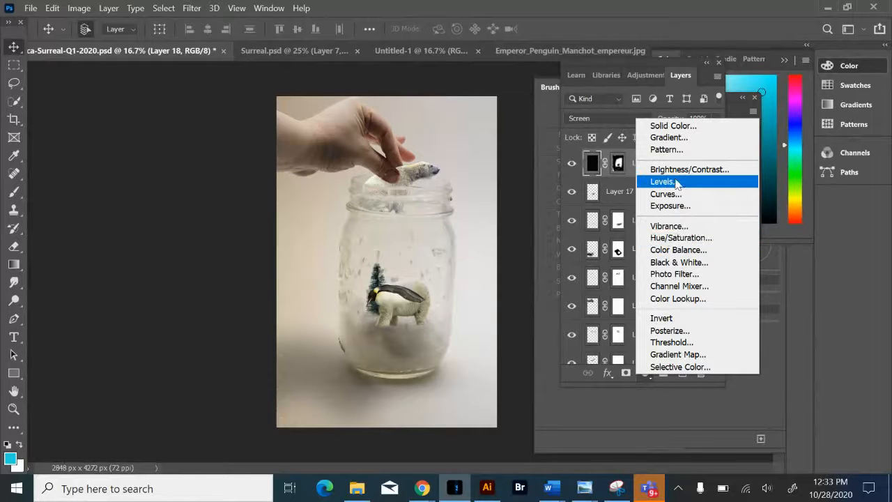
pyautogui.click(674, 274)
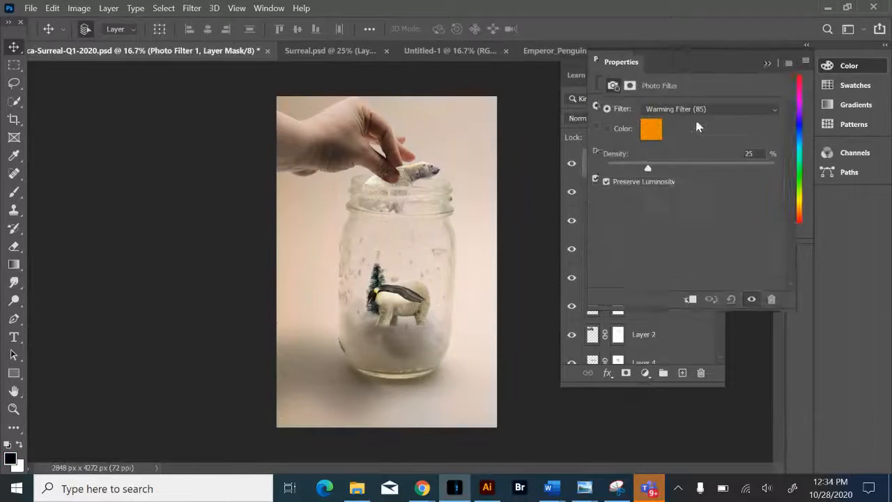
pyautogui.moveTo(698, 60); pyautogui.dragTo(644, 294)
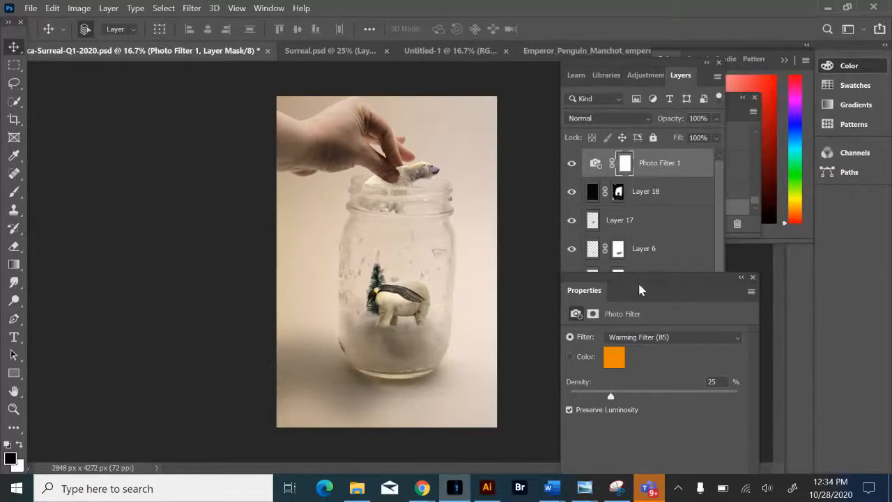
pyautogui.moveTo(640, 290); pyautogui.dragTo(768, 104)
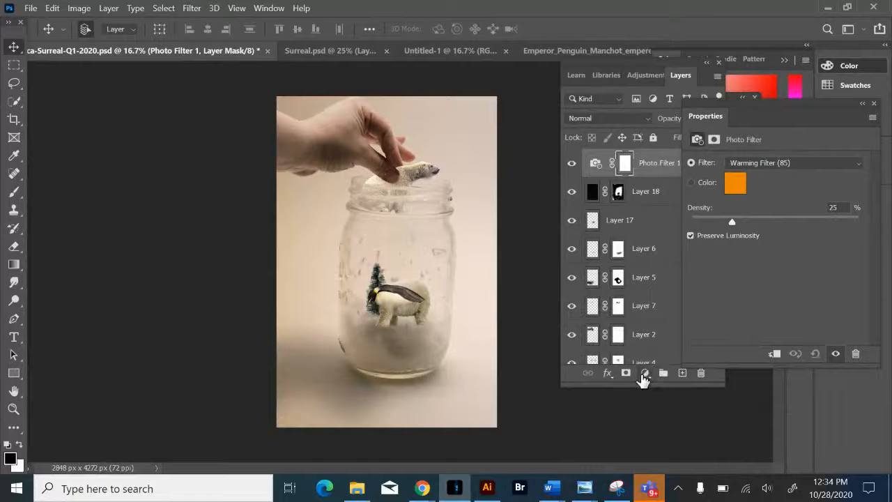
pyautogui.click(760, 163)
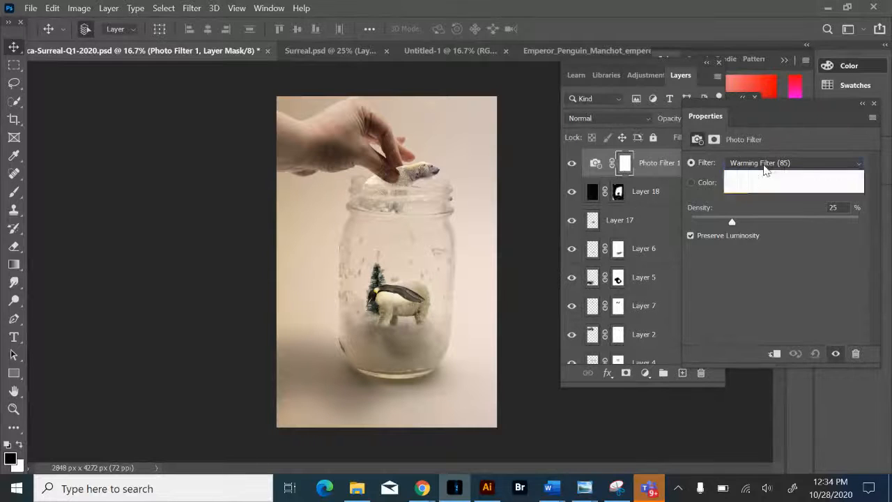
pyautogui.click(759, 301)
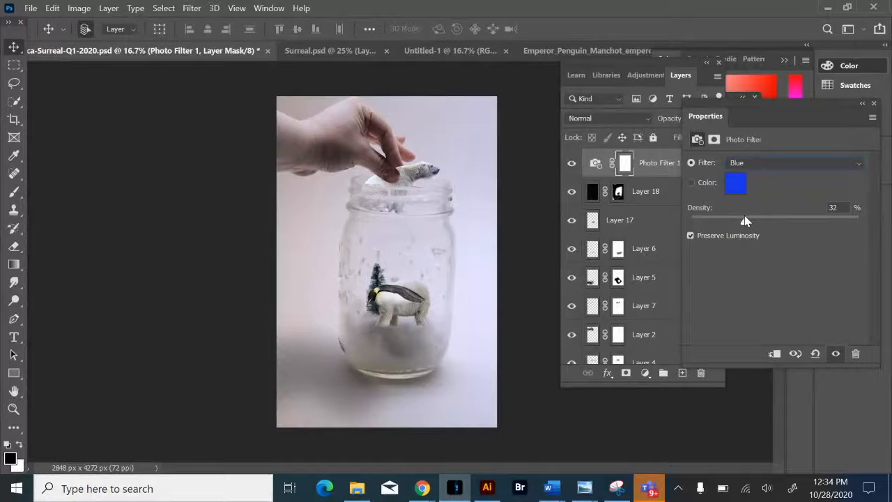
# Step: Switch to Chrome and view the vintage rusty background texture with a vignette
pyautogui.rightClick(416, 493)
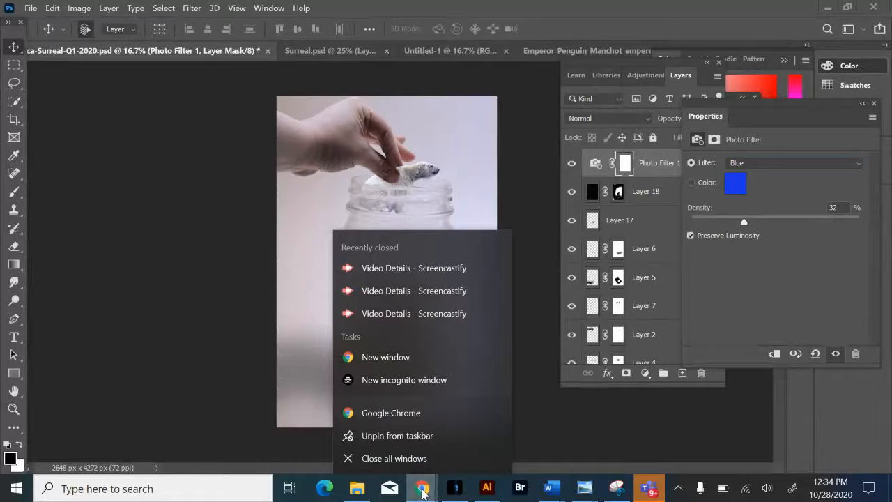
pyautogui.click(422, 492)
pyautogui.click(434, 442)
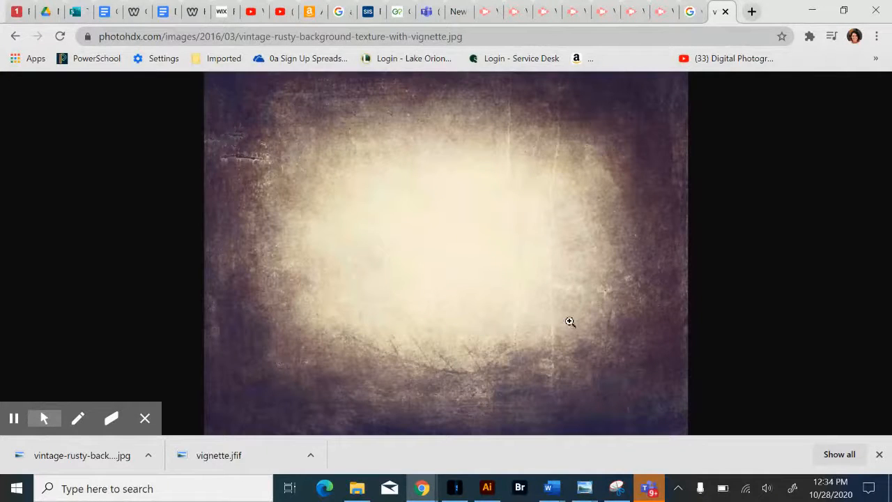
# Step: Switch back to Photoshop and open the vintage-rusty-background-texture-with-vignette image from the Desktop
pyautogui.click(454, 488)
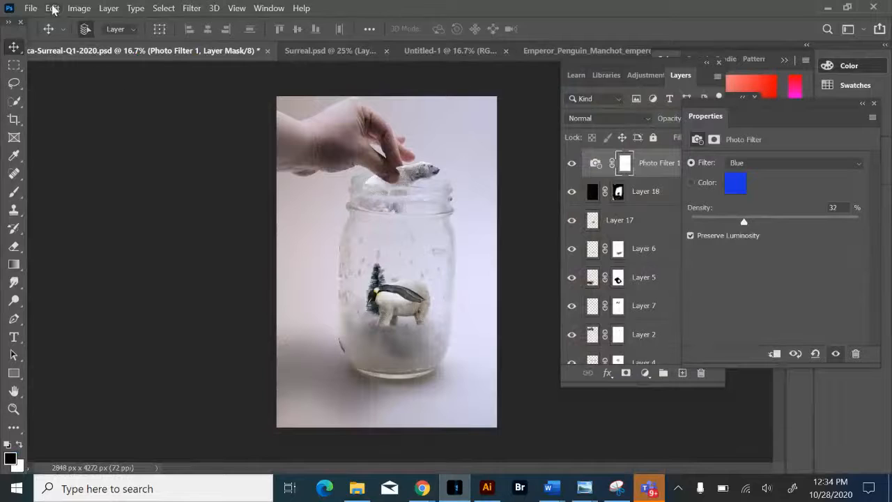
pyautogui.click(31, 8)
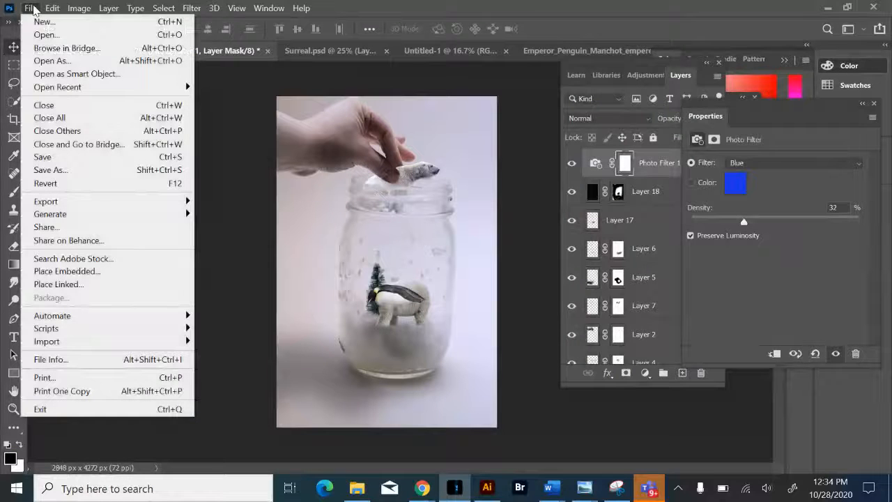
pyautogui.click(47, 37)
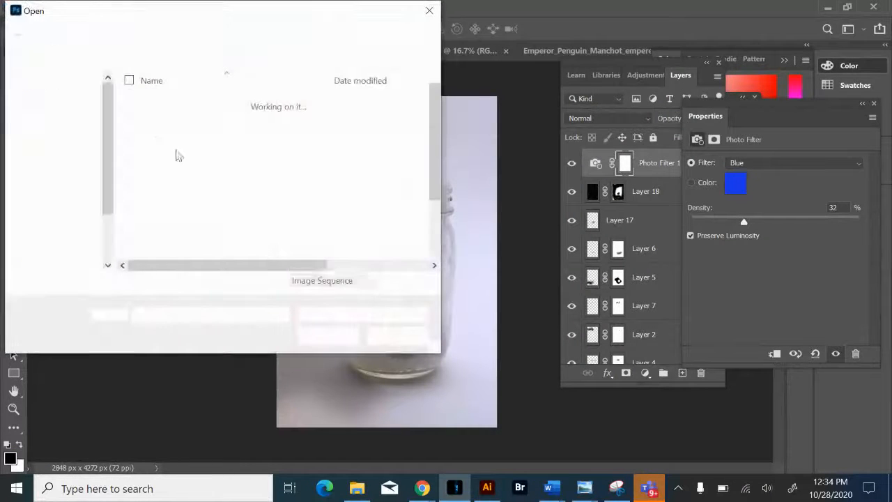
pyautogui.scroll(-2, 206, 173)
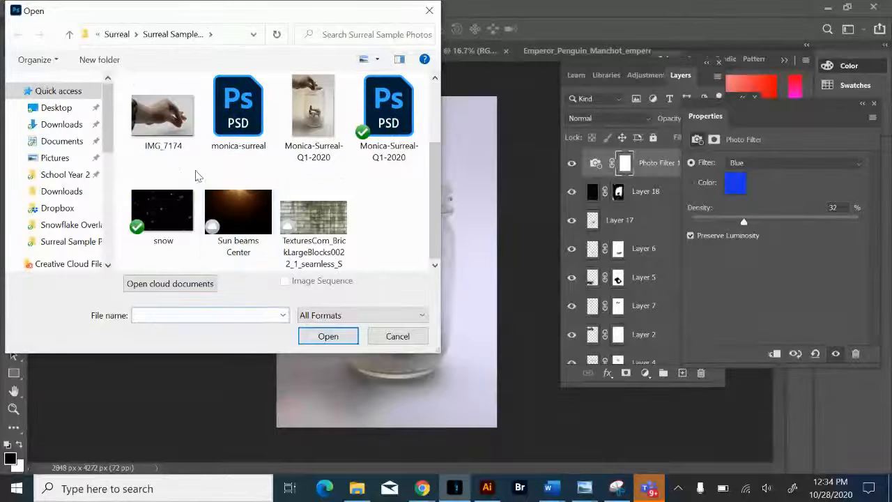
pyautogui.click(50, 112)
pyautogui.scroll(-5, 266, 249)
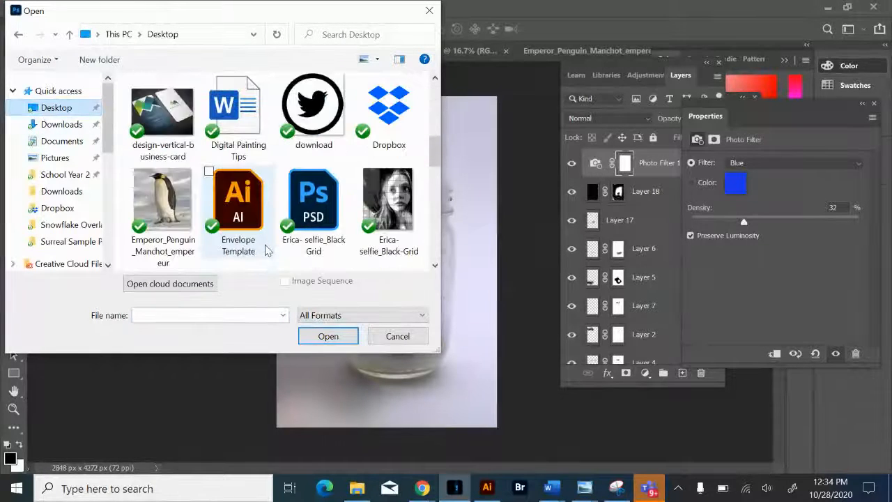
pyautogui.scroll(-10, 266, 249)
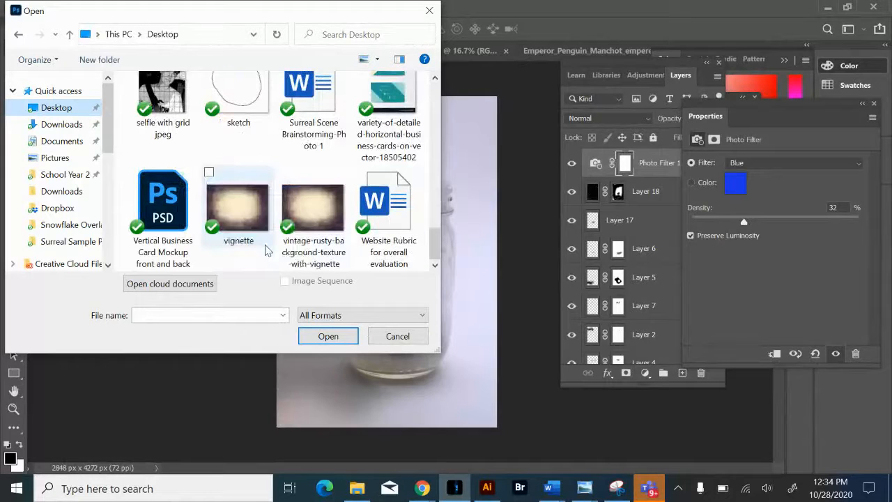
pyautogui.doubleClick(329, 208)
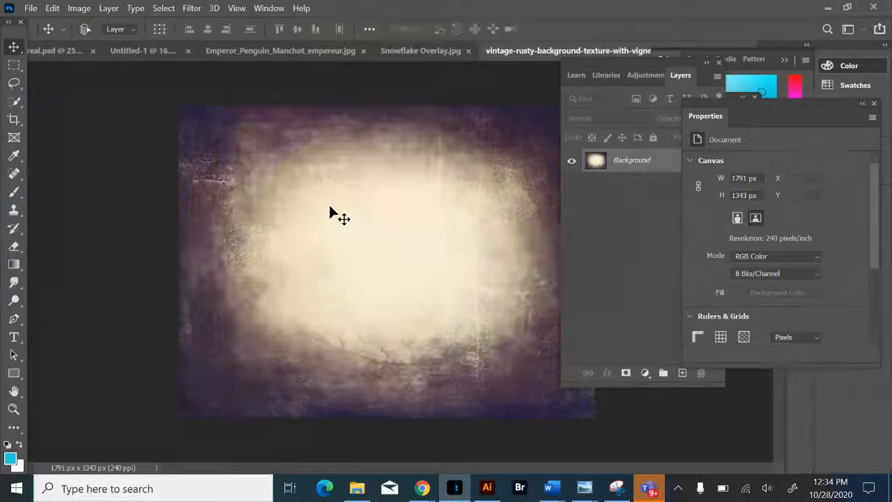
# Step: Copy the entire vignette texture, close the Untitled-1 document, and paste the texture into the jar composite as a new layer
pyautogui.hotkey('ctrl', 'a')
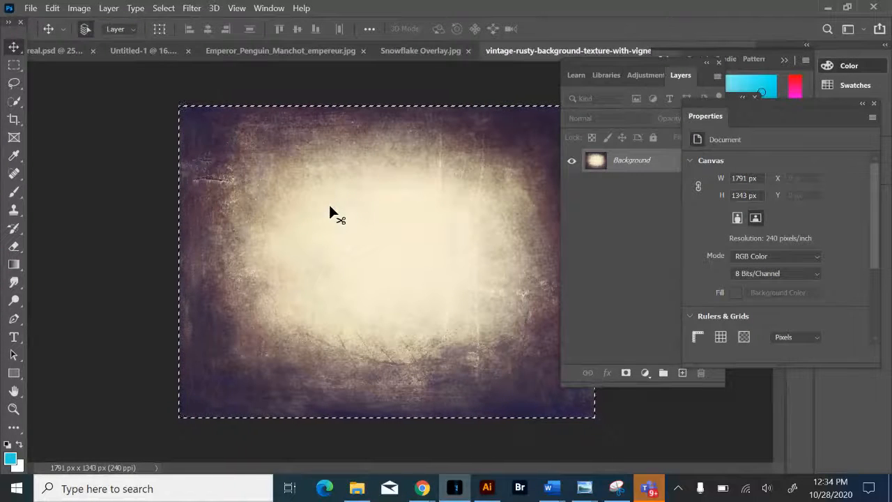
pyautogui.click(50, 60)
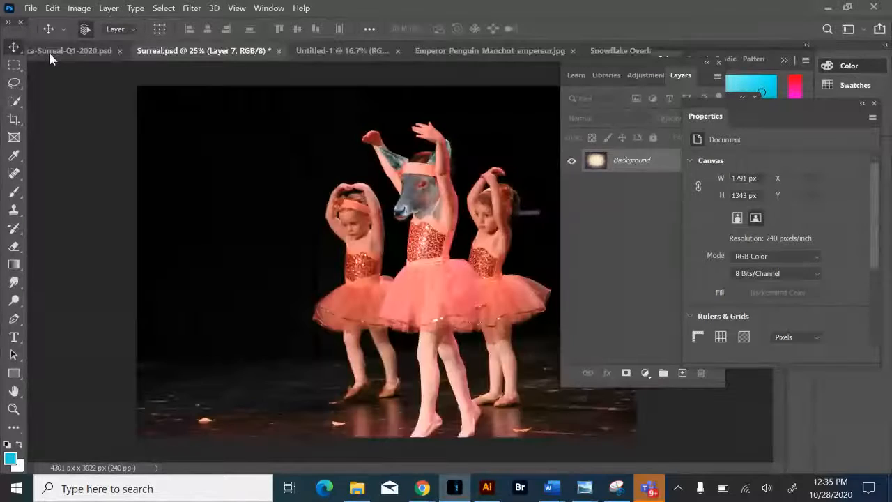
pyautogui.click(398, 50)
pyautogui.click(106, 55)
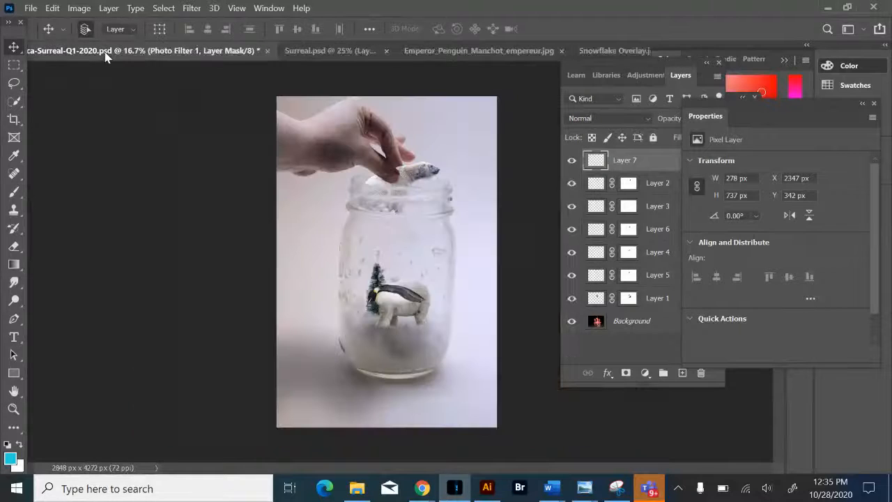
pyautogui.hotkey('ctrl', 'v')
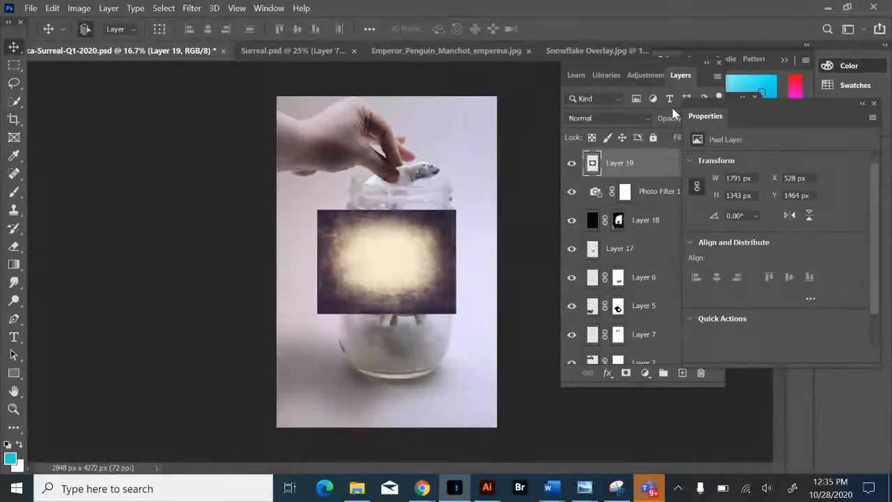
# Step: Rotate the pasted texture on Layer 19 by 90° and stretch it to cover the whole canvas
pyautogui.press('t')
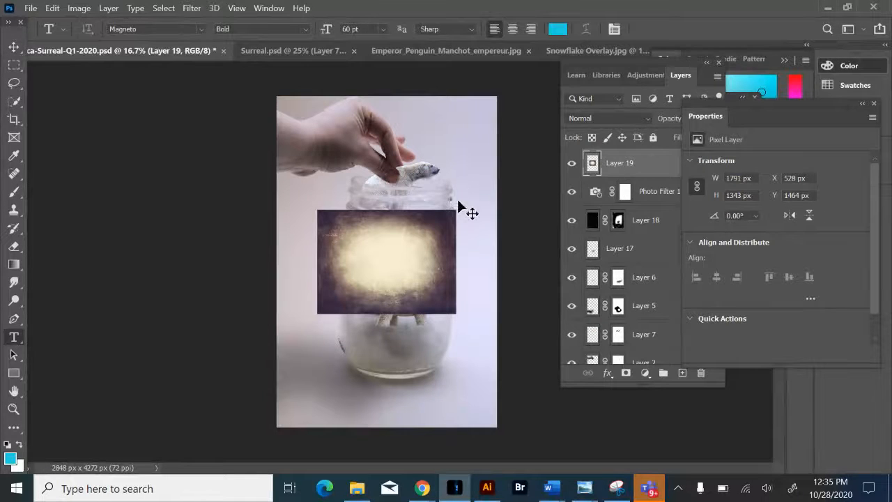
pyautogui.hotkey('ctrl', 't')
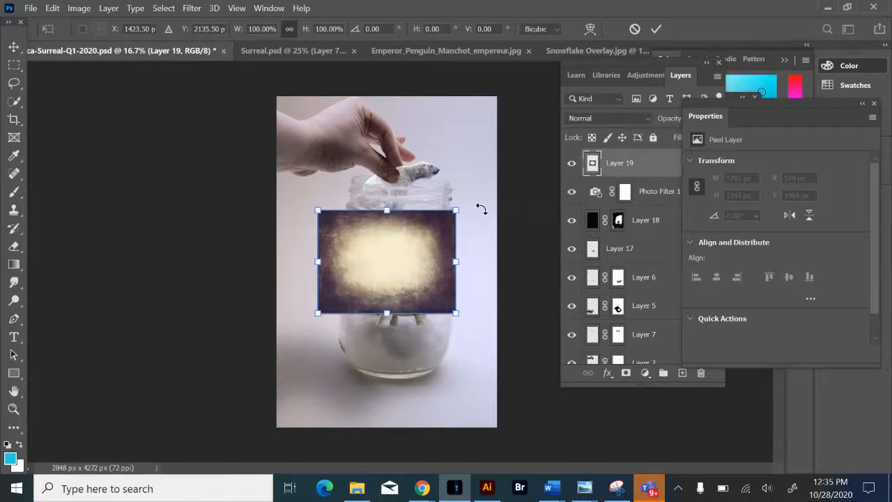
pyautogui.moveTo(481, 209); pyautogui.dragTo(446, 310)
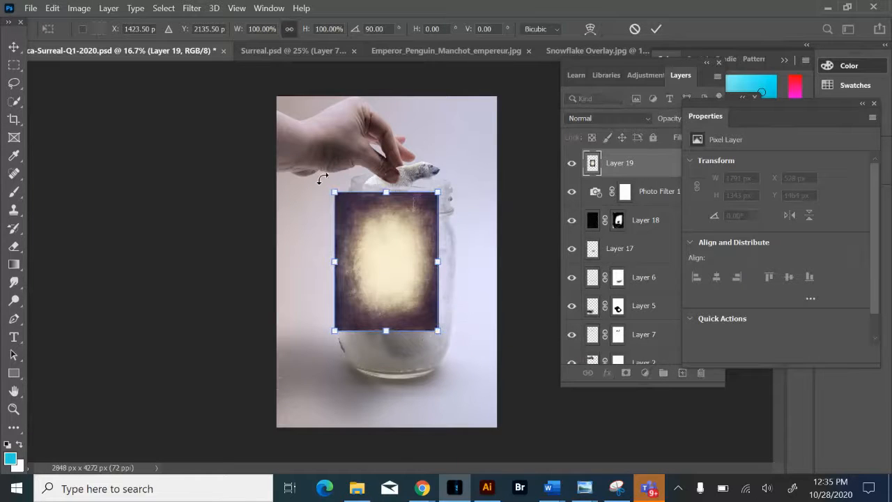
pyautogui.moveTo(311, 167); pyautogui.dragTo(256, 93)
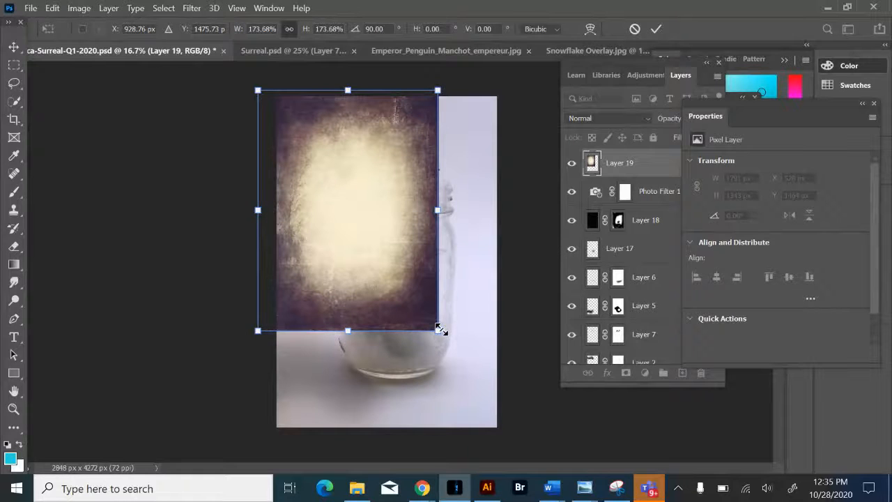
pyautogui.moveTo(439, 329); pyautogui.dragTo(502, 426)
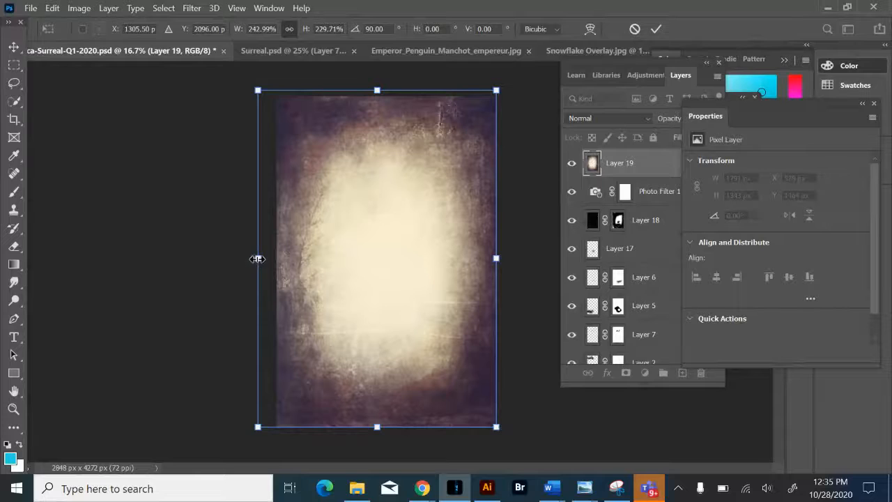
pyautogui.moveTo(257, 259); pyautogui.dragTo(271, 261)
pyautogui.press('Return')
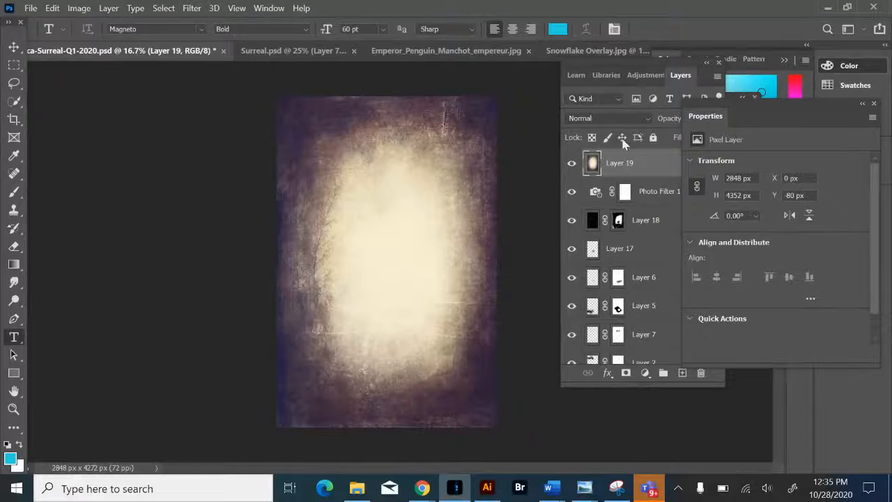
# Step: Set the texture layer's blend mode to Overlay and its opacity to 59%
pyautogui.click(627, 119)
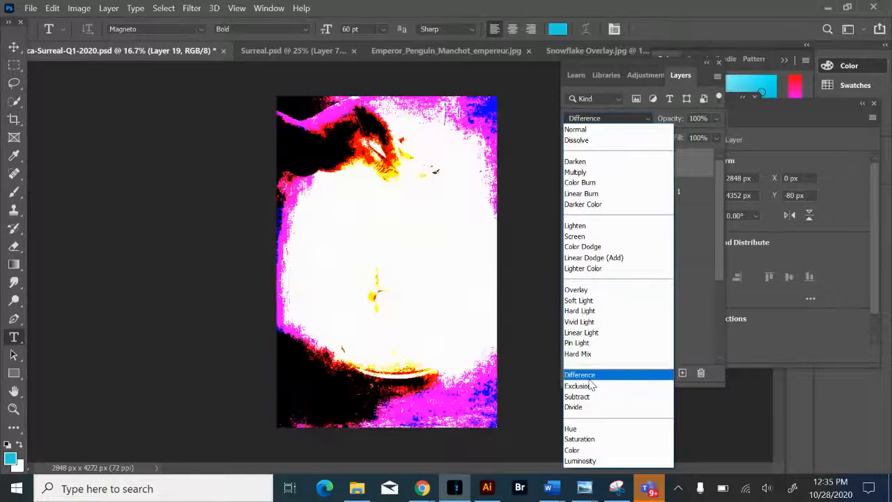
pyautogui.click(595, 291)
pyautogui.click(716, 119)
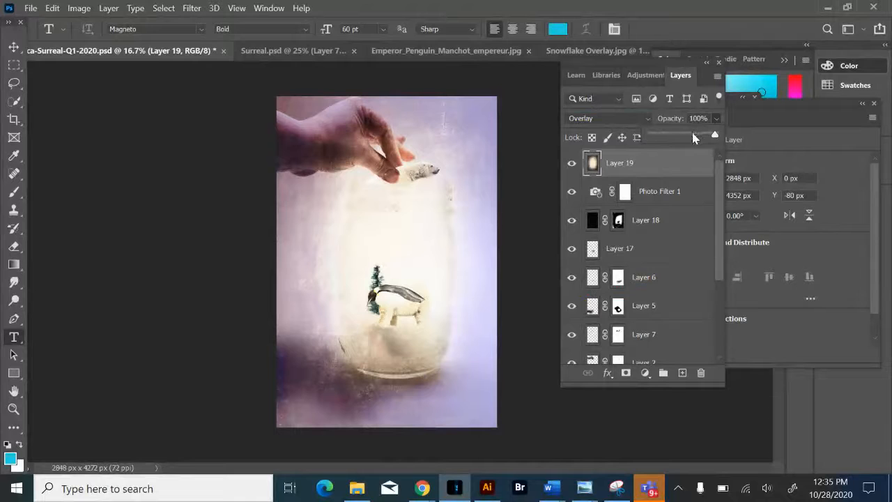
pyautogui.moveTo(696, 134); pyautogui.dragTo(689, 136)
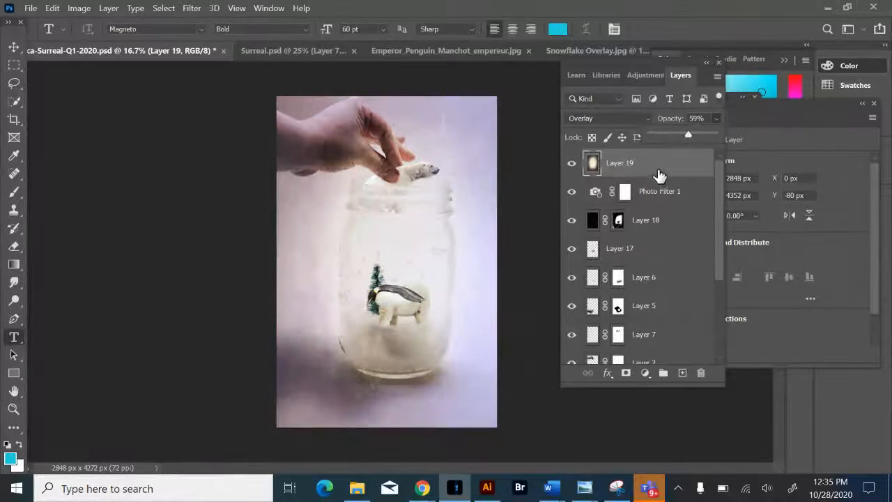
pyautogui.click(660, 174)
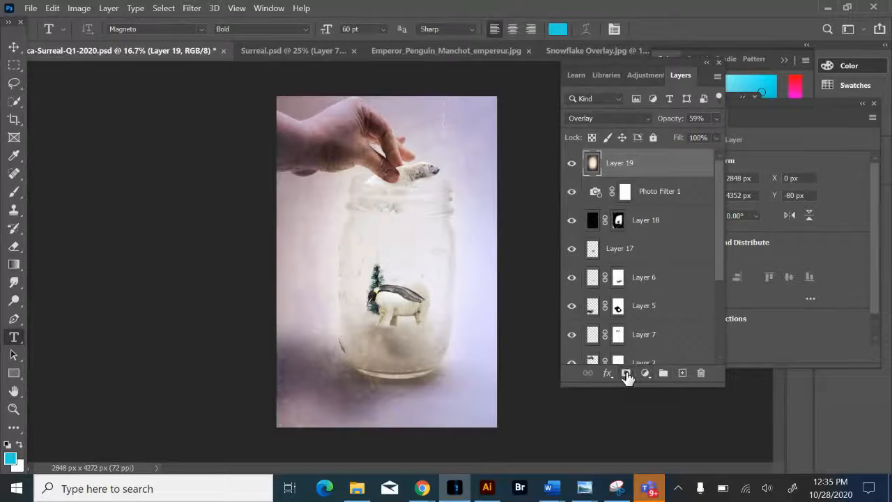
# Step: Add a layer mask to Layer 19 and paint black over the jar with a soft 700 px brush to hide the texture there
pyautogui.click(626, 375)
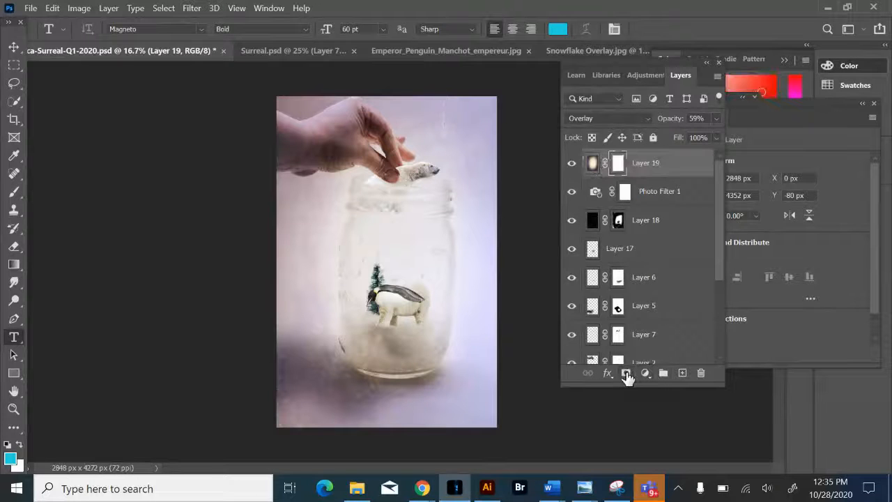
pyautogui.click(14, 193)
pyautogui.moveTo(377, 223)
pyautogui.mouseDown()
pyautogui.moveTo(398, 139)
pyautogui.moveTo(421, 322)
pyautogui.moveTo(424, 291)
pyautogui.moveTo(398, 203)
pyautogui.moveTo(381, 230)
pyautogui.moveTo(411, 333)
pyautogui.moveTo(381, 253)
pyautogui.moveTo(390, 188)
pyautogui.moveTo(438, 237)
pyautogui.moveTo(402, 344)
pyautogui.moveTo(345, 303)
pyautogui.moveTo(381, 222)
pyautogui.moveTo(419, 344)
pyautogui.moveTo(344, 254)
pyautogui.moveTo(387, 190)
pyautogui.moveTo(365, 220)
pyautogui.moveTo(425, 322)
pyautogui.moveTo(412, 266)
pyautogui.moveTo(432, 295)
pyautogui.mouseUp()
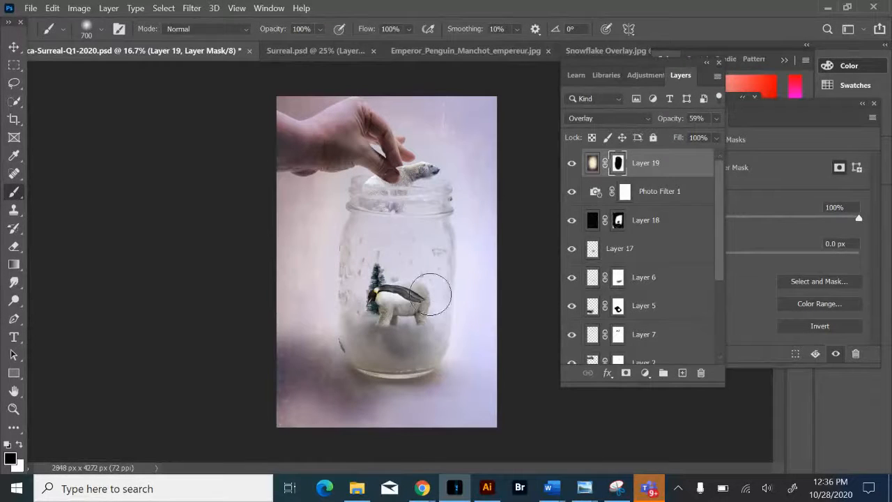